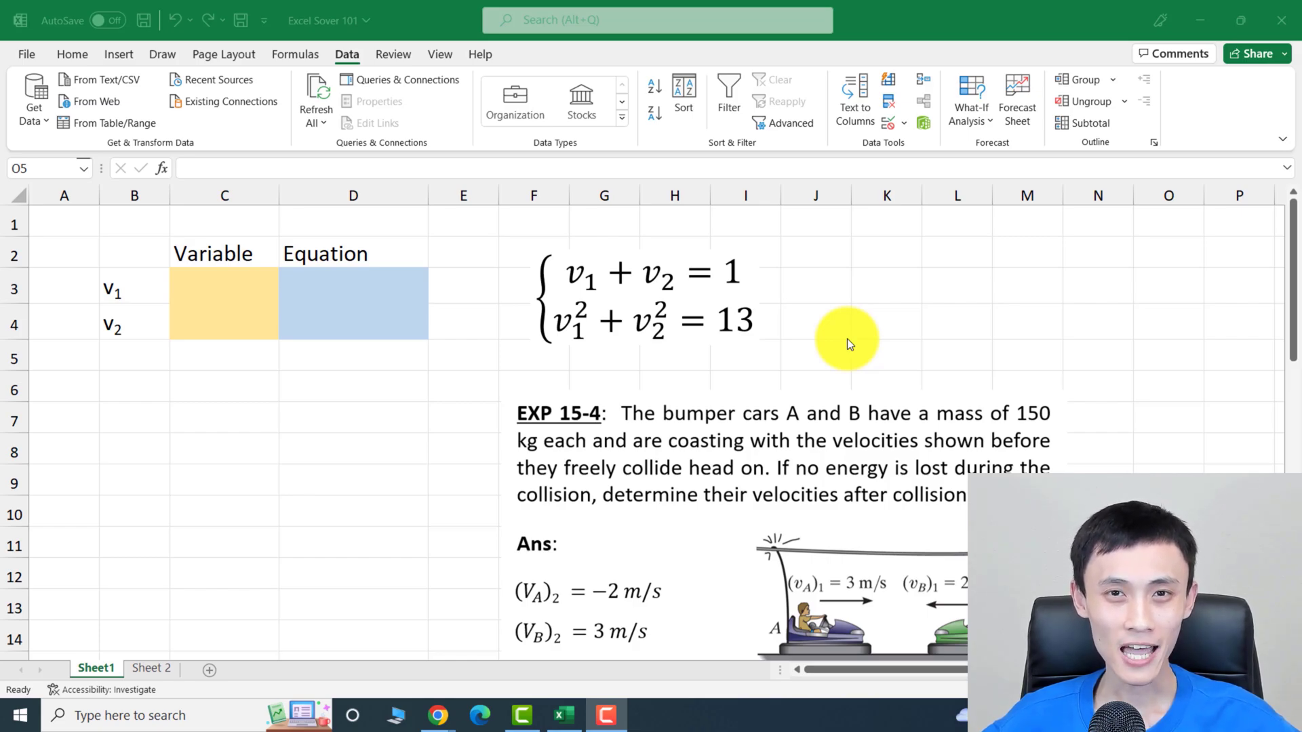
- Read through the EXP 15-4 bumper car problem and its handwritten derivation of the two velocity equations
{"action": "scroll", "coordinate": [848, 339], "scroll_direction": "down", "scroll_amount": 1}
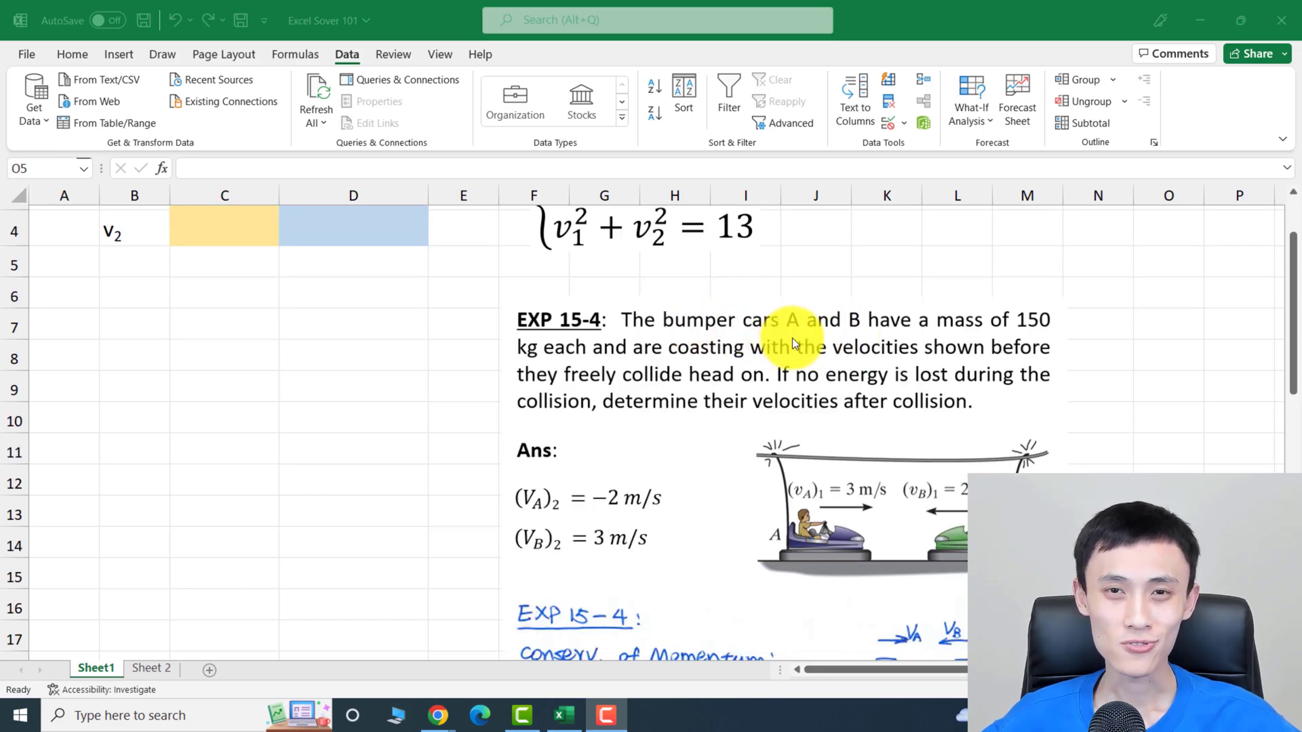
{"action": "scroll", "coordinate": [793, 342], "scroll_direction": "down", "scroll_amount": 2}
{"action": "scroll", "coordinate": [793, 343], "scroll_direction": "down", "scroll_amount": 1}
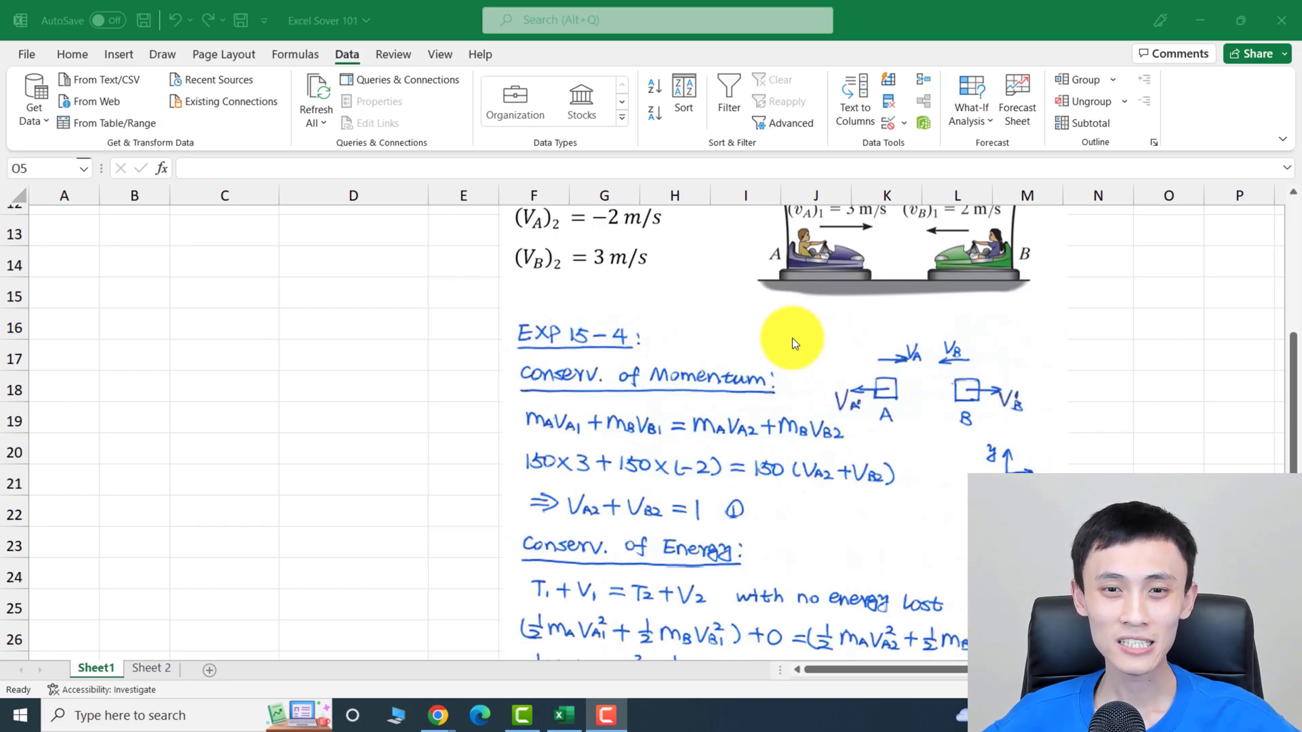
{"action": "scroll", "coordinate": [792, 338], "scroll_direction": "down", "scroll_amount": 1}
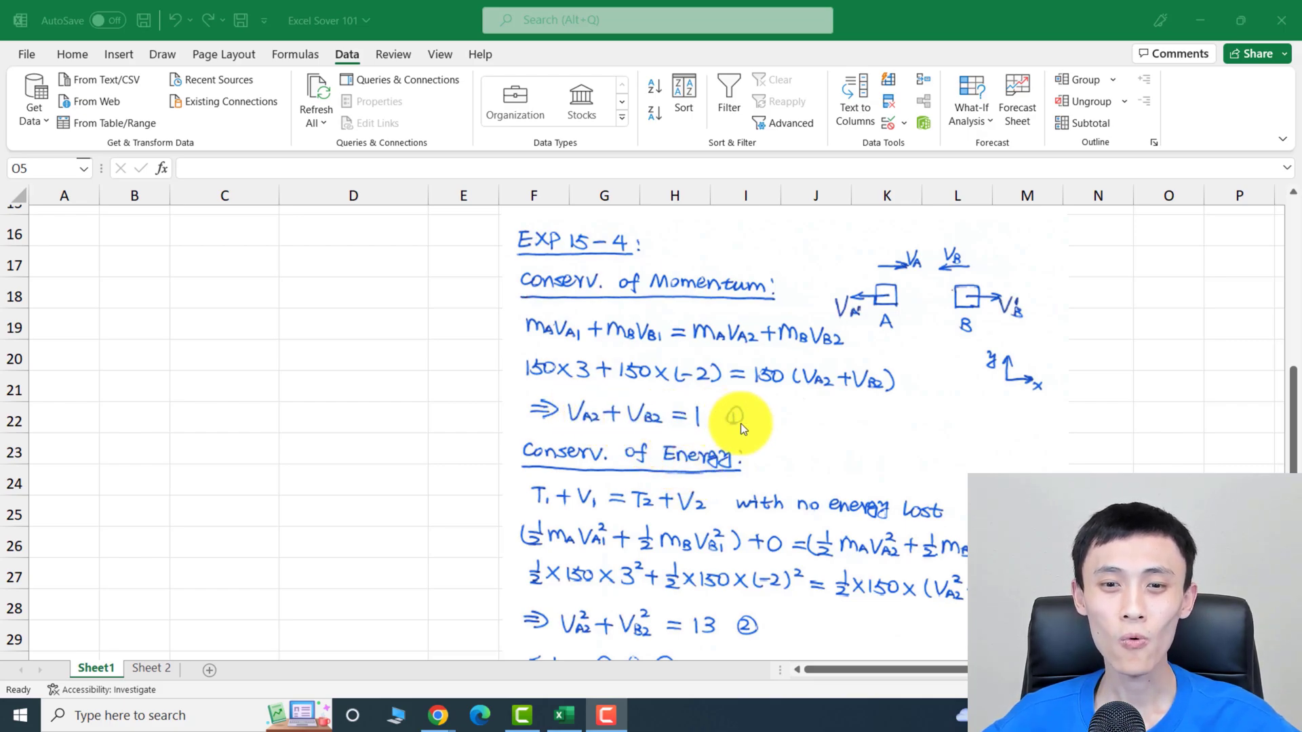
{"action": "scroll", "coordinate": [741, 424], "scroll_direction": "down", "scroll_amount": 1}
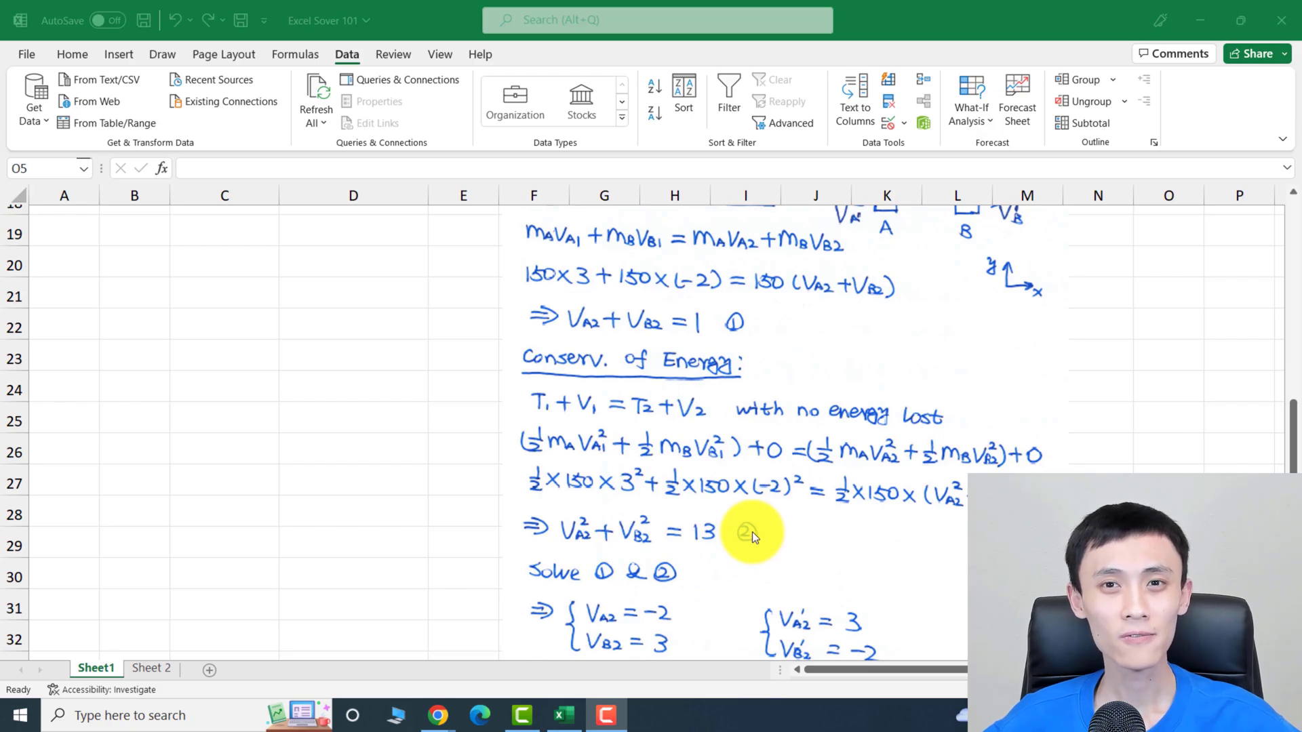
{"action": "scroll", "coordinate": [752, 531], "scroll_direction": "up", "scroll_amount": 5}
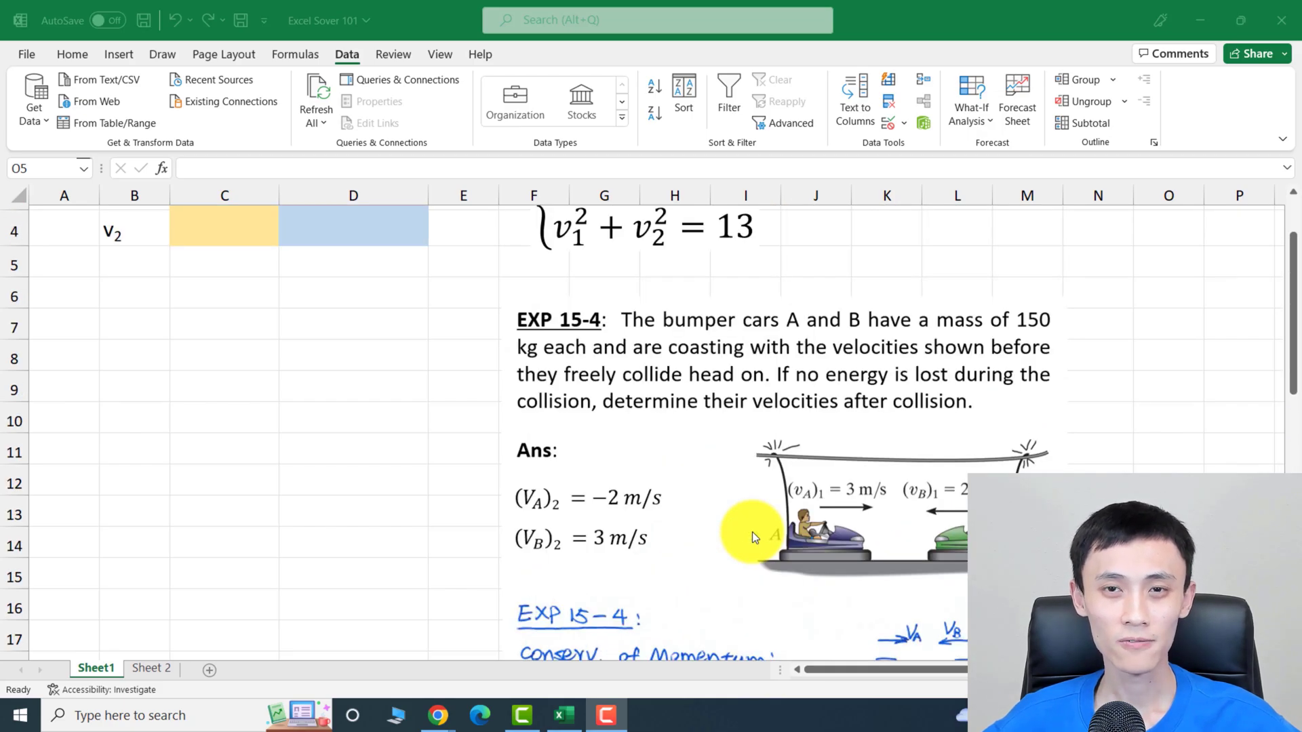
{"action": "scroll", "coordinate": [751, 531], "scroll_direction": "up", "scroll_amount": 1}
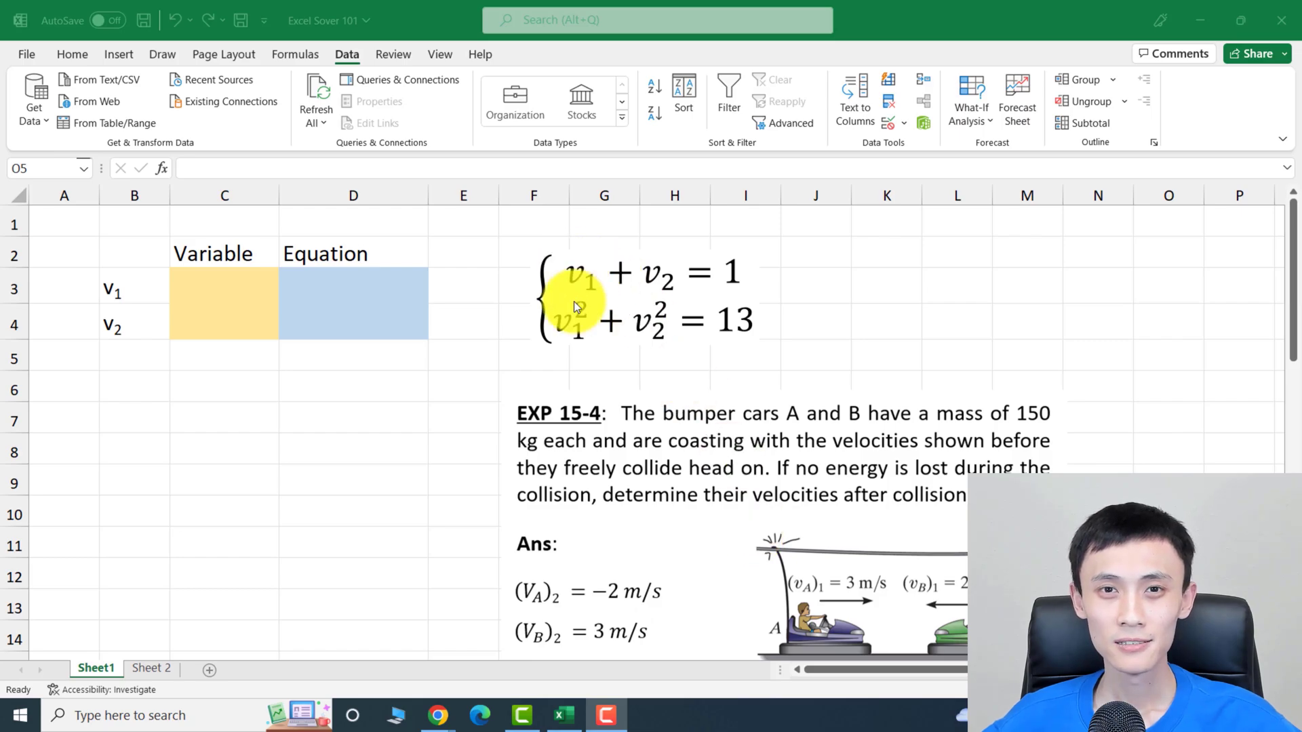
- Enable the Solver Add-in through the Excel add-ins options
{"action": "left_click", "coordinate": [348, 53]}
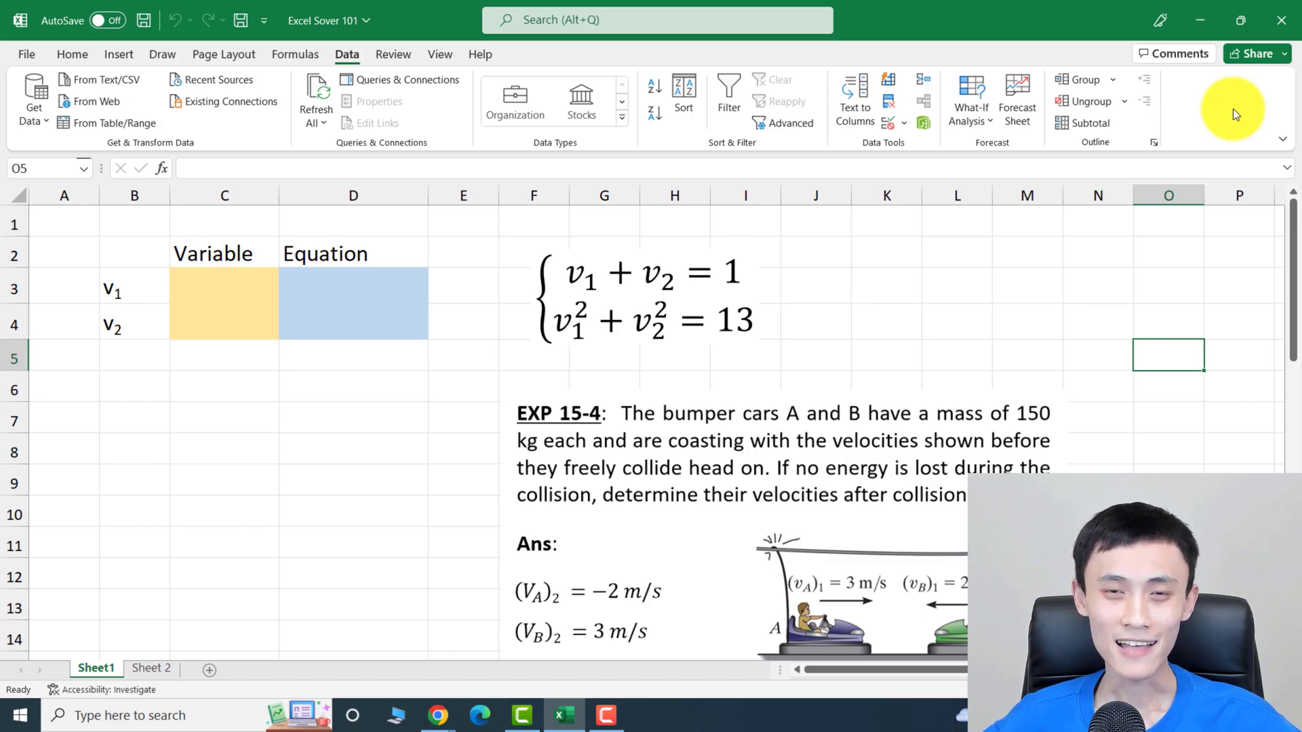
{"action": "left_click", "coordinate": [26, 54]}
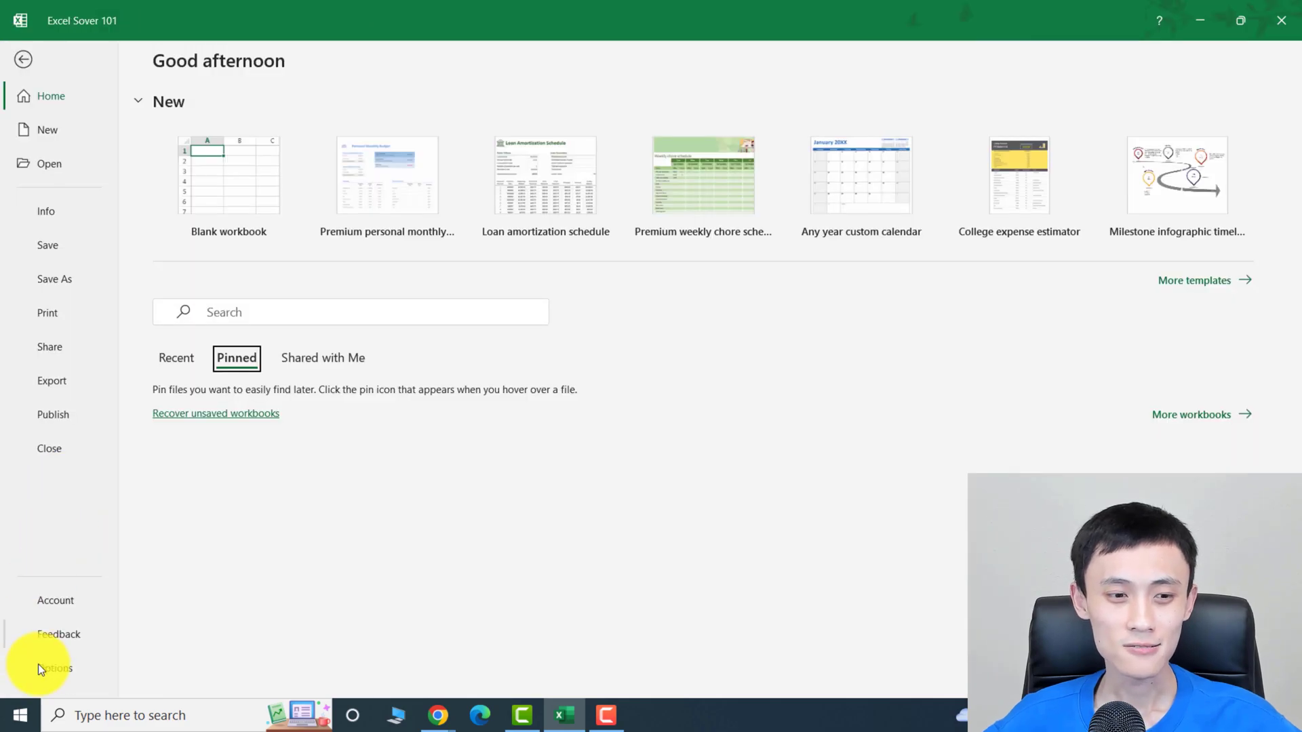
{"action": "left_click", "coordinate": [58, 676]}
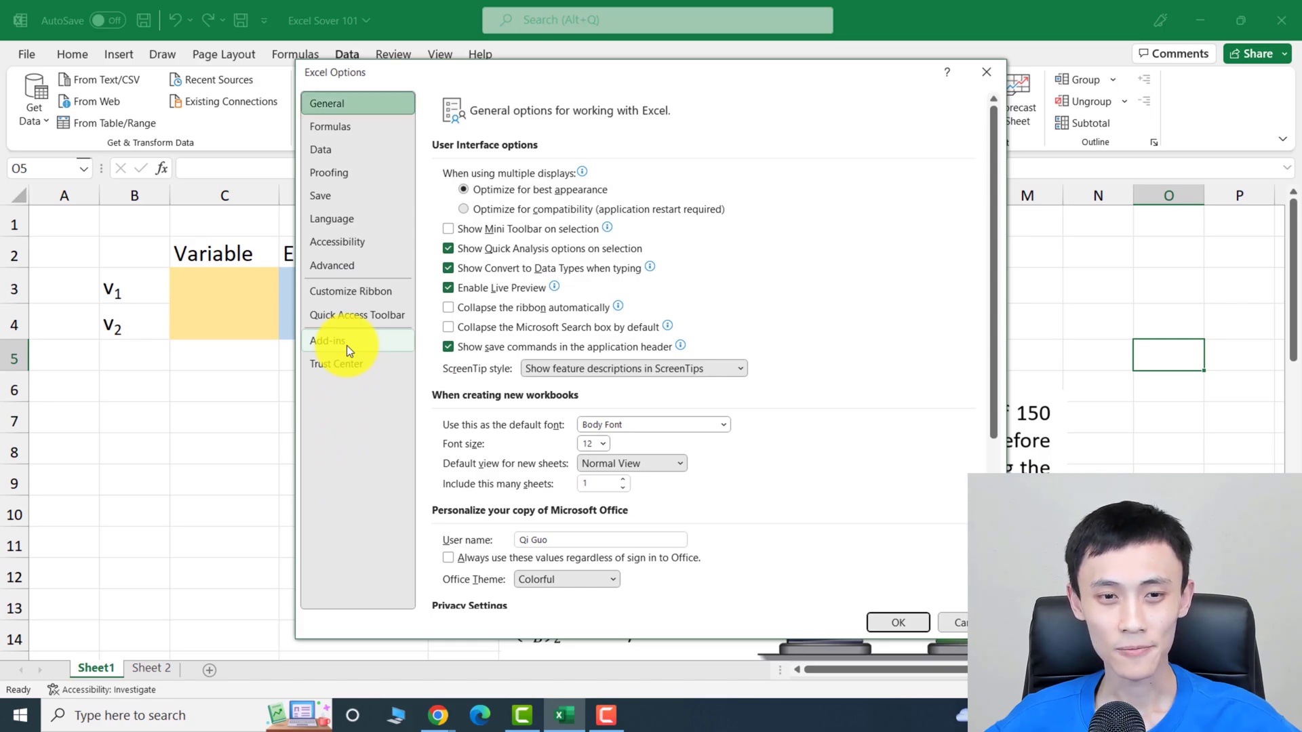
{"action": "left_click", "coordinate": [361, 339]}
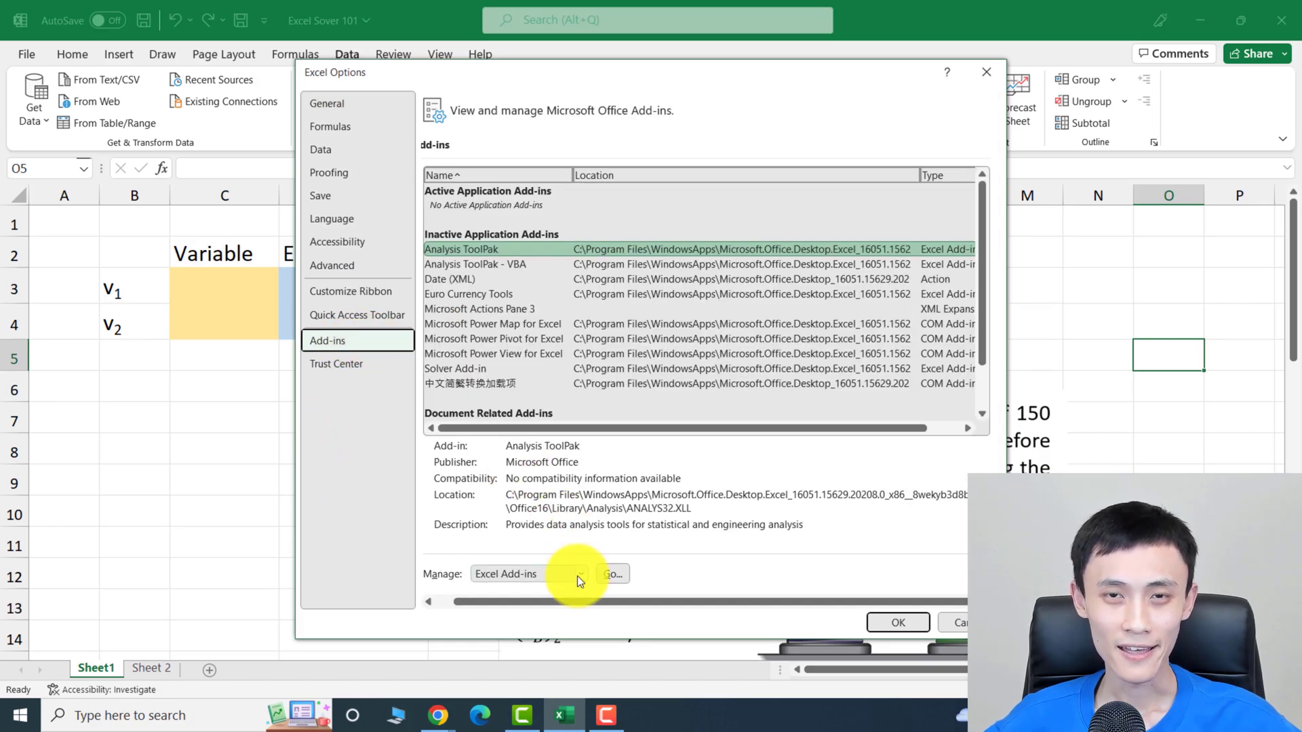
{"action": "left_click", "coordinate": [601, 576]}
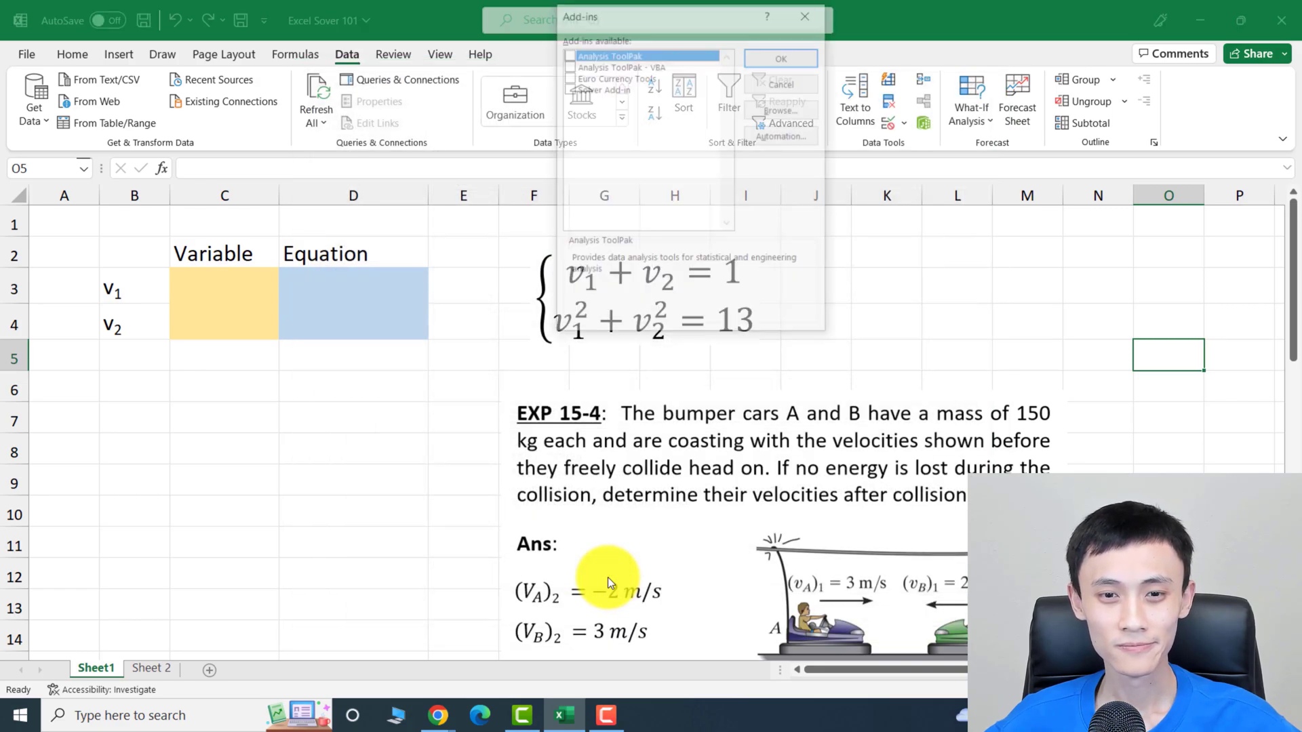
{"action": "left_click", "coordinate": [568, 88]}
{"action": "left_click", "coordinate": [772, 56]}
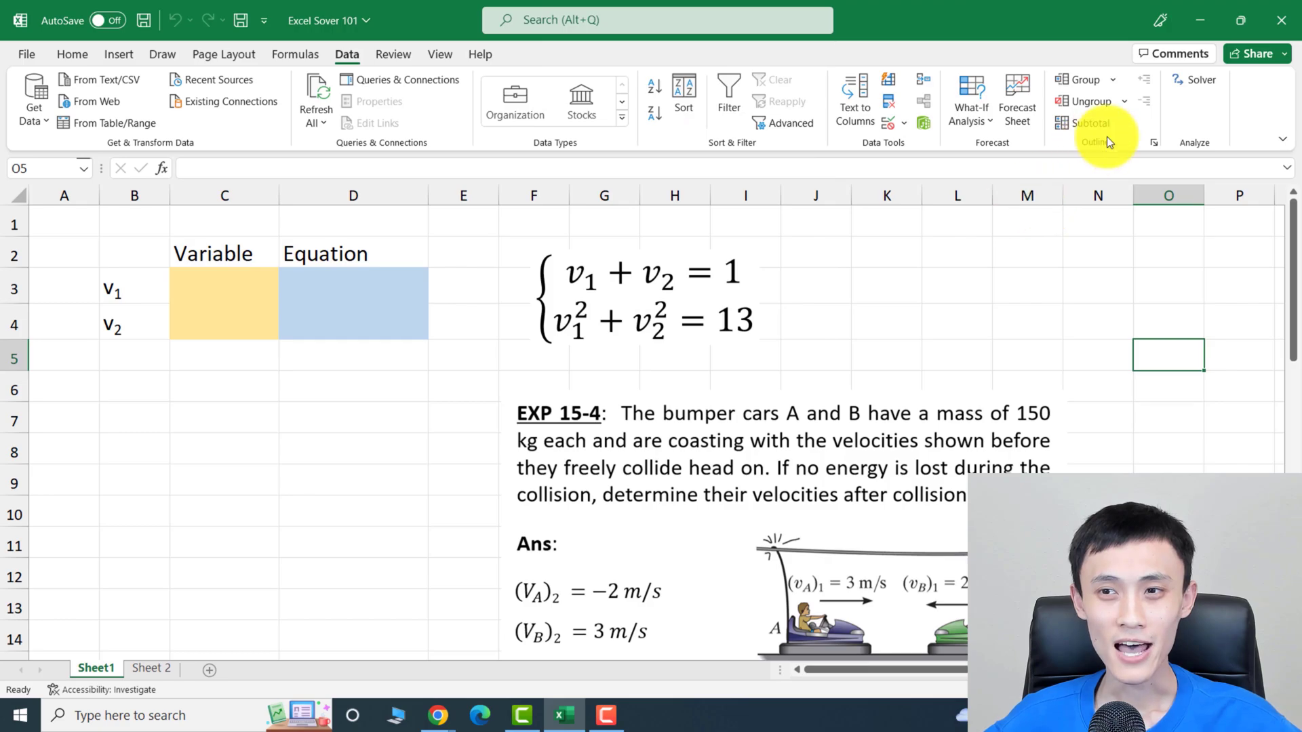
{"action": "left_click", "coordinate": [1206, 83]}
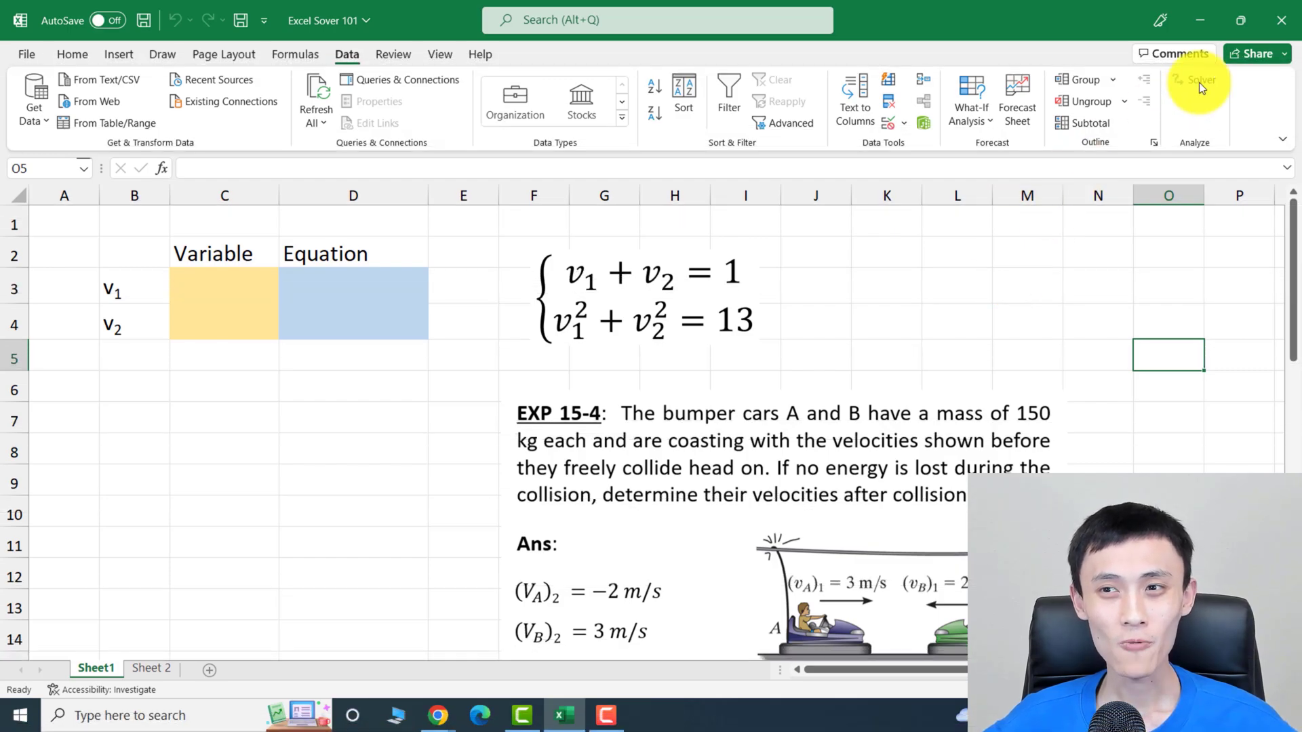
- Enter the first equation in D3 as =C3+C4, using the two variable cells
{"action": "left_click", "coordinate": [386, 278]}
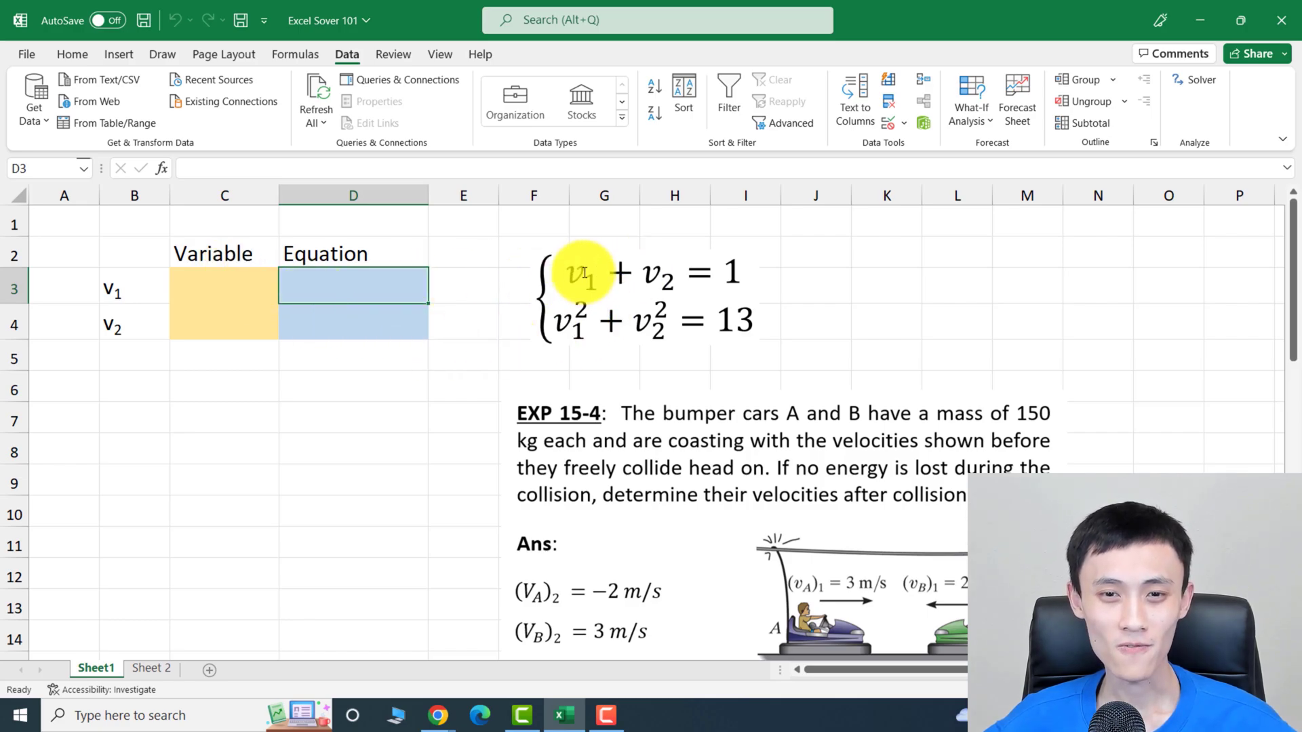
{"action": "left_click", "coordinate": [219, 281]}
{"action": "left_click", "coordinate": [227, 324]}
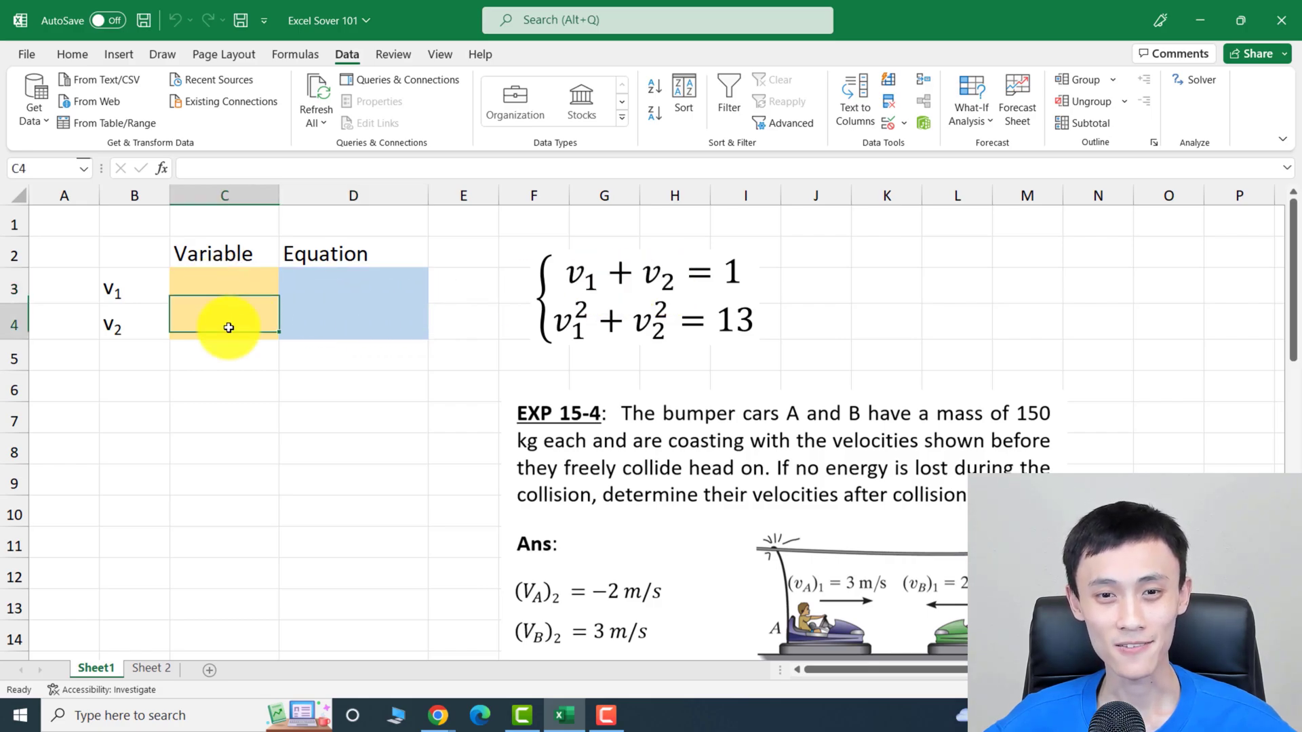
{"action": "left_click", "coordinate": [347, 291]}
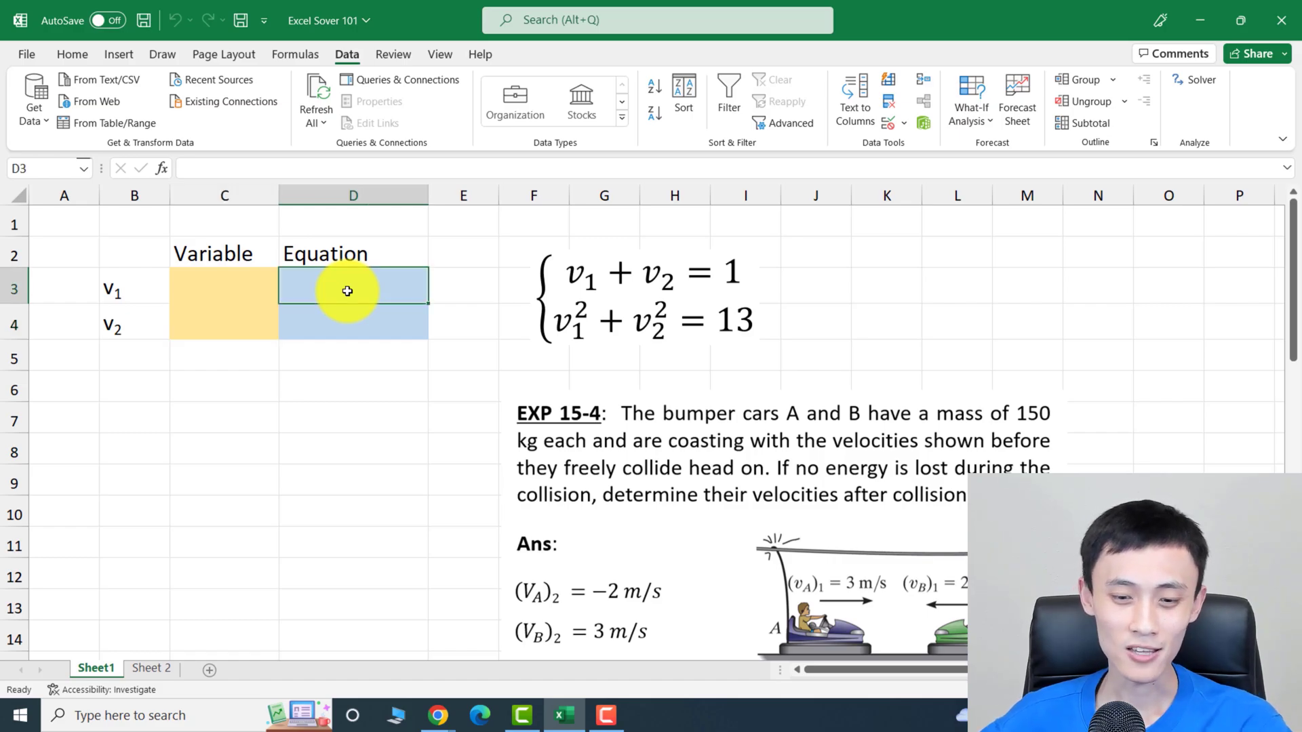
{"action": "type", "text": "="}
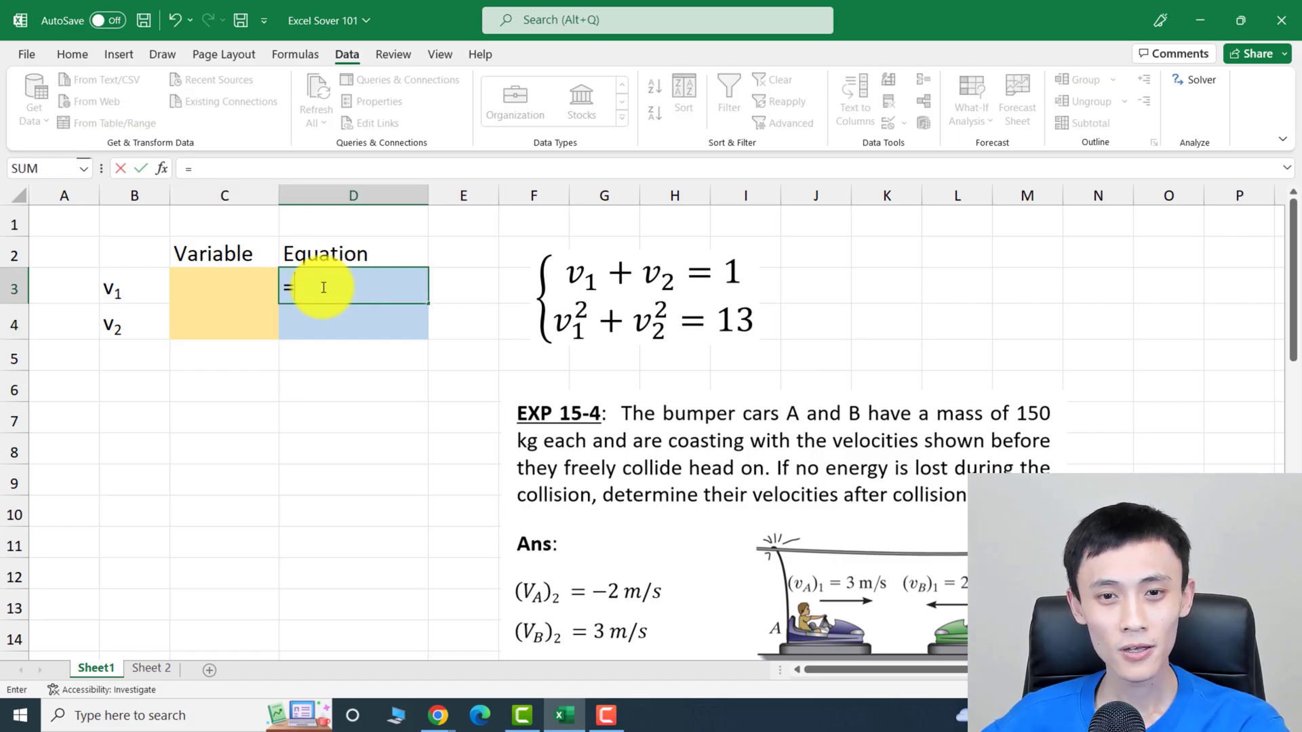
{"action": "left_click", "coordinate": [243, 290]}
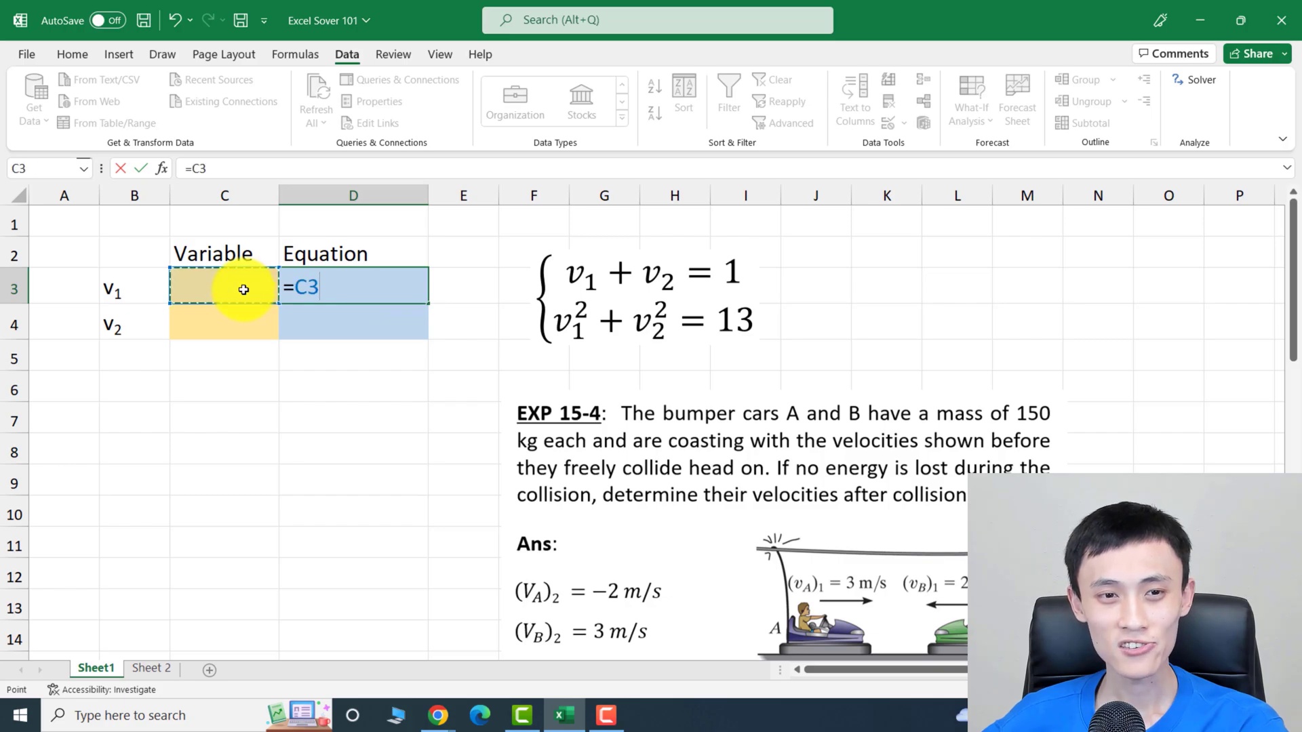
{"action": "type", "text": "+"}
{"action": "left_click", "coordinate": [234, 326]}
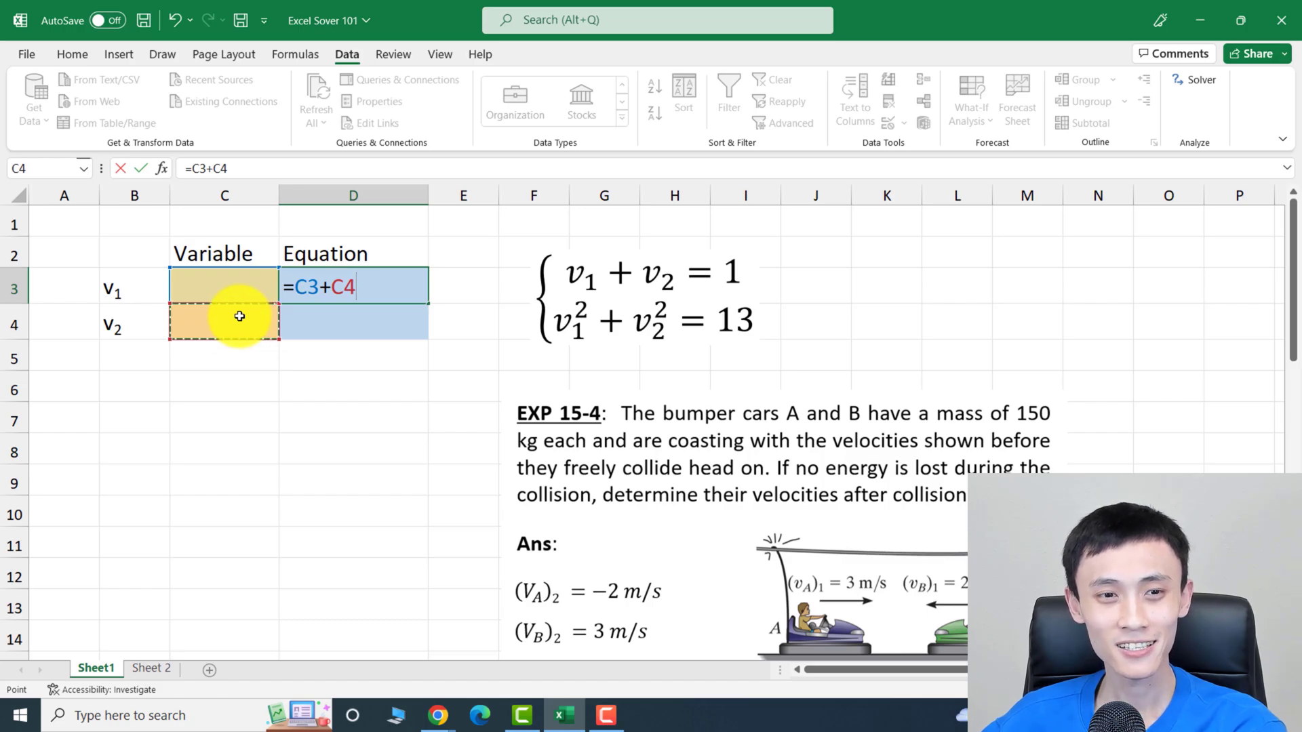
{"action": "key", "text": "Return"}
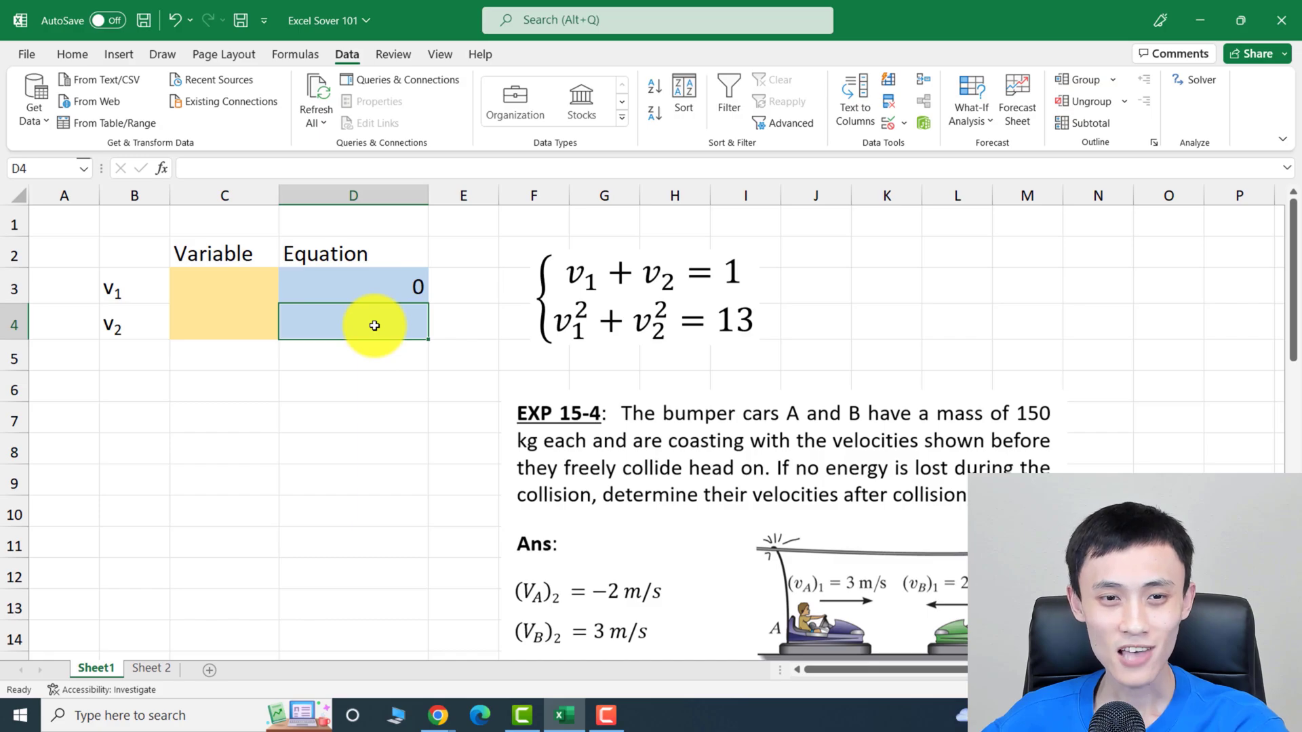
- Enter the second equation in D4 as =C3^2+C4^2
{"action": "type", "text": "="}
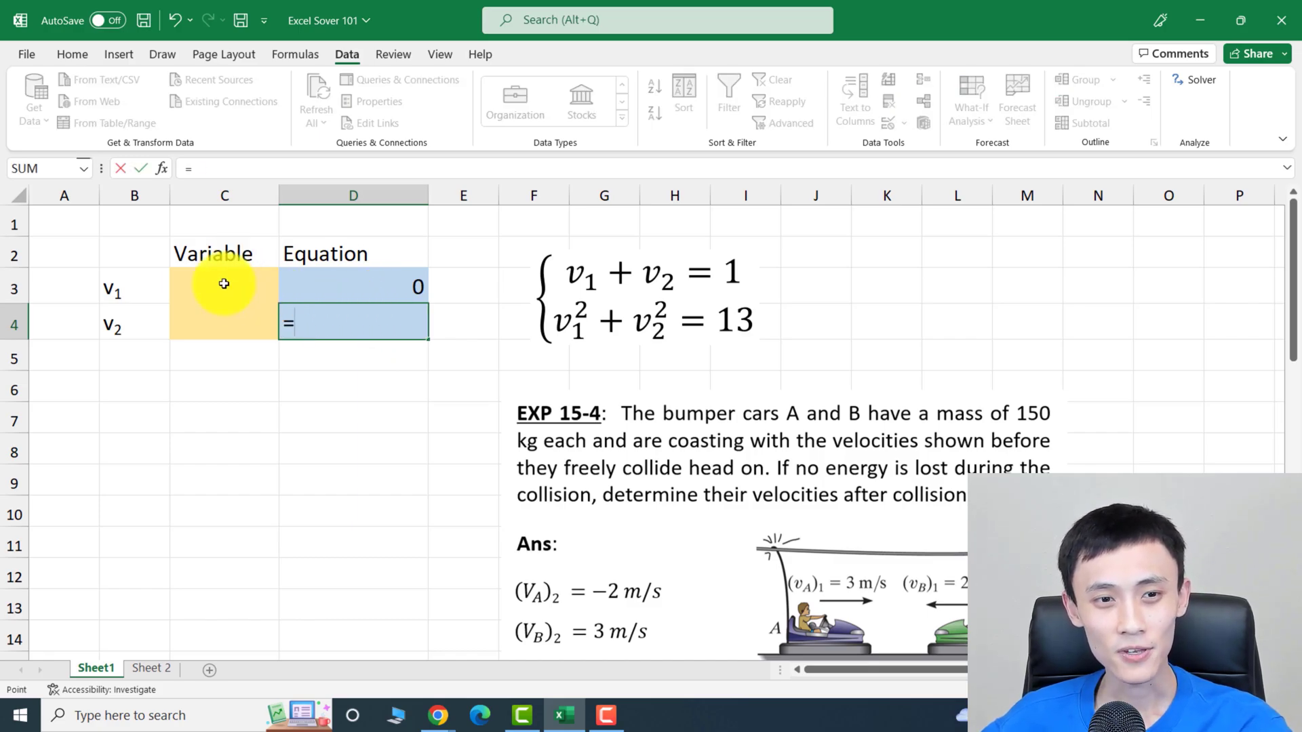
{"action": "left_click", "coordinate": [224, 283]}
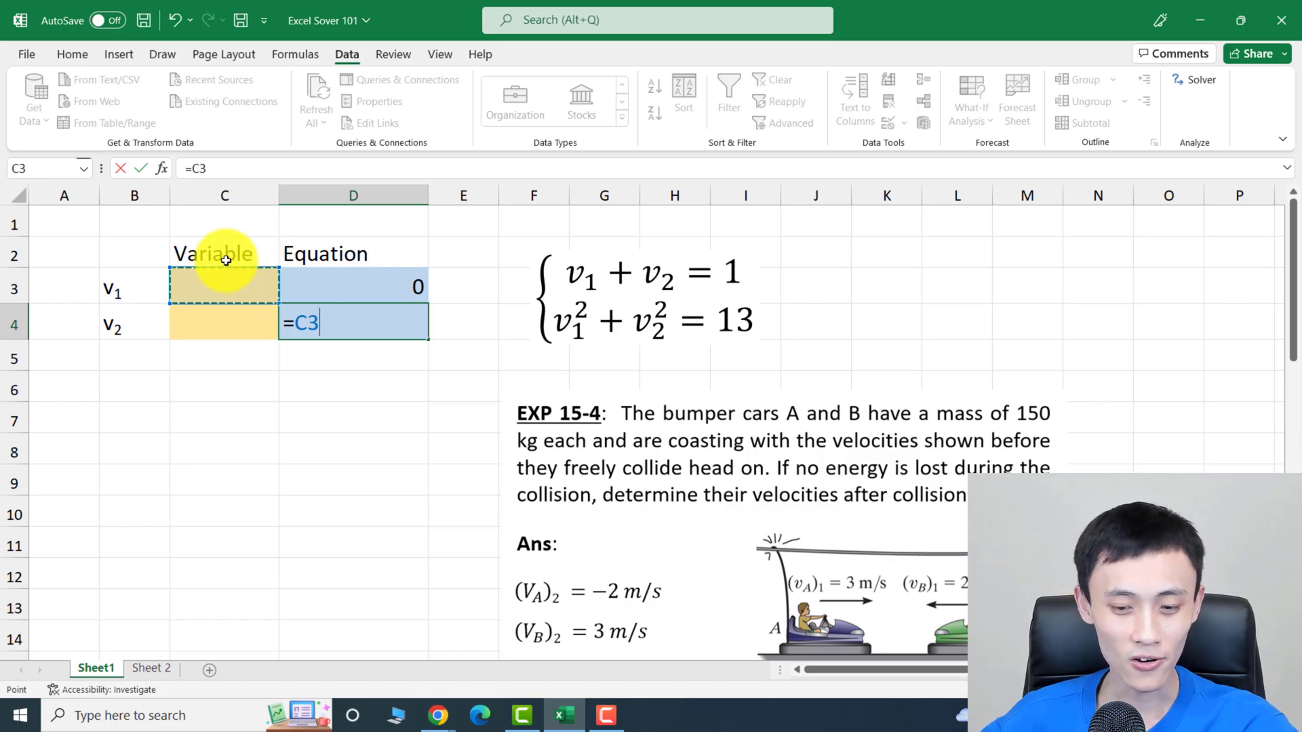
{"action": "type", "text": "^2+"}
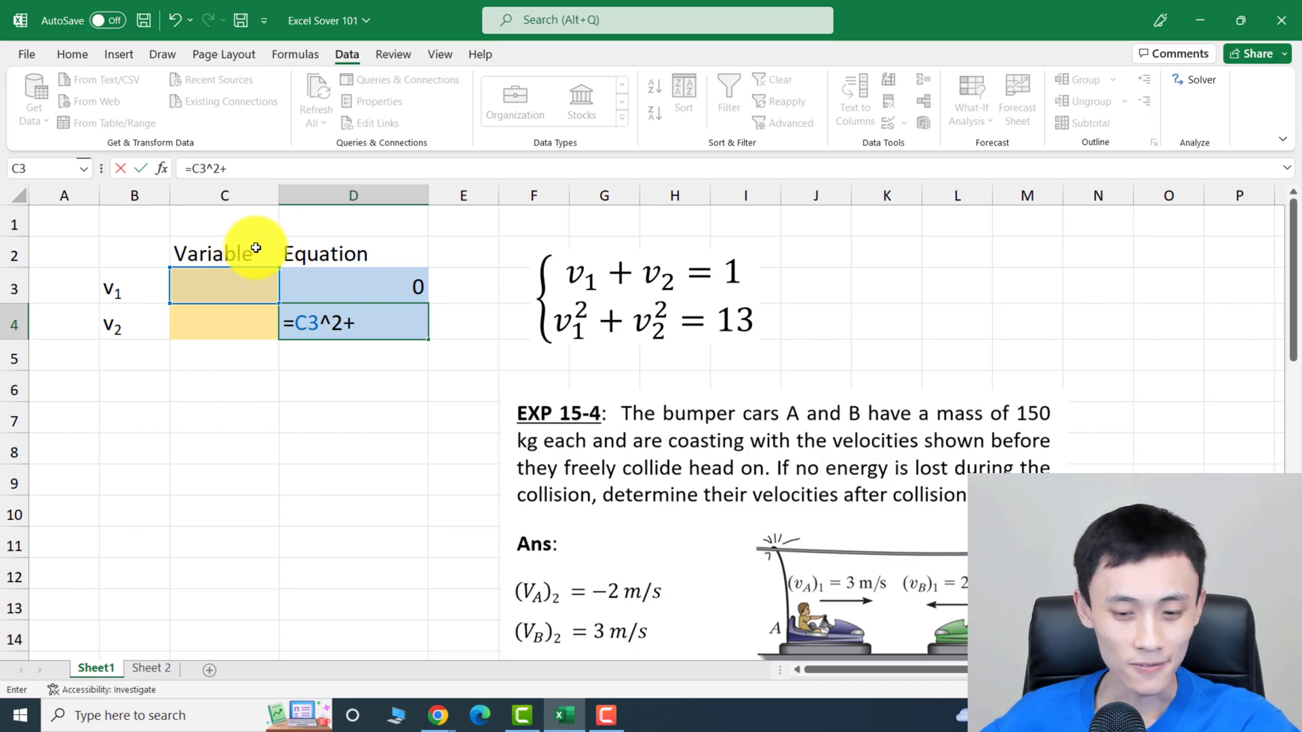
{"action": "left_click", "coordinate": [232, 324]}
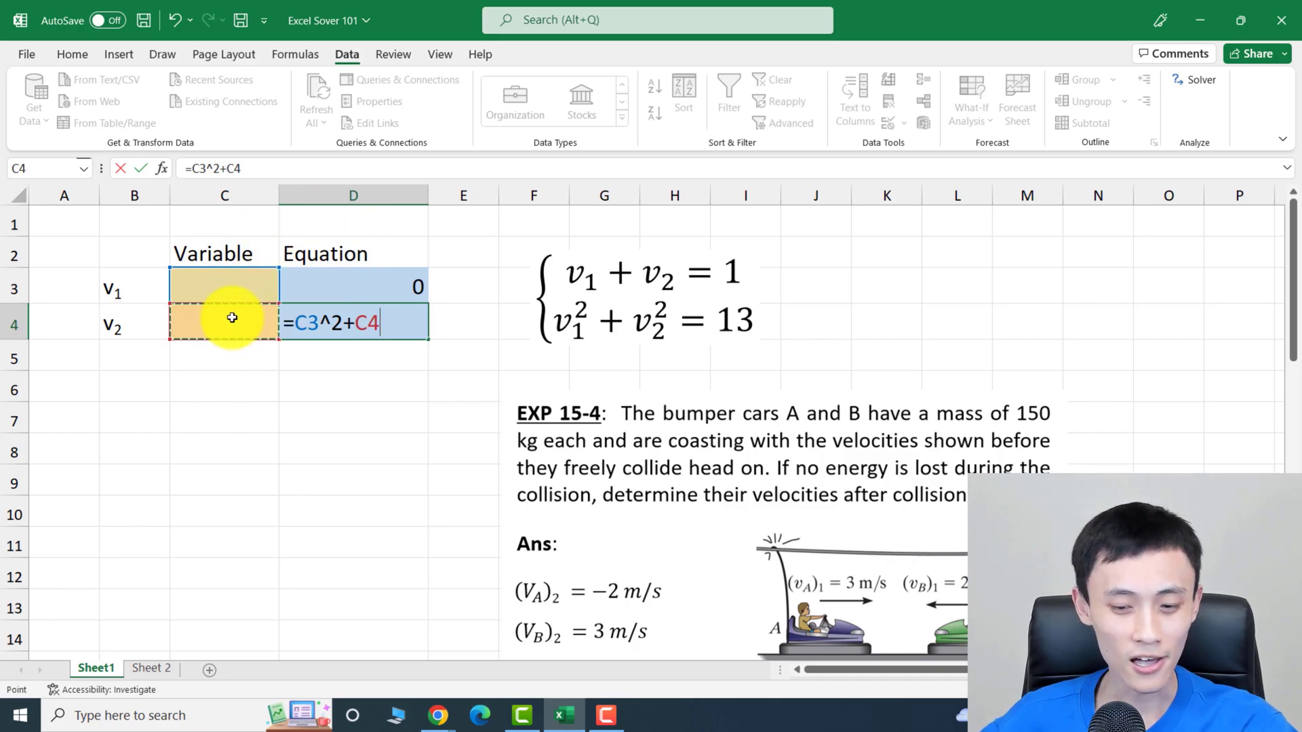
{"action": "type", "text": "^2"}
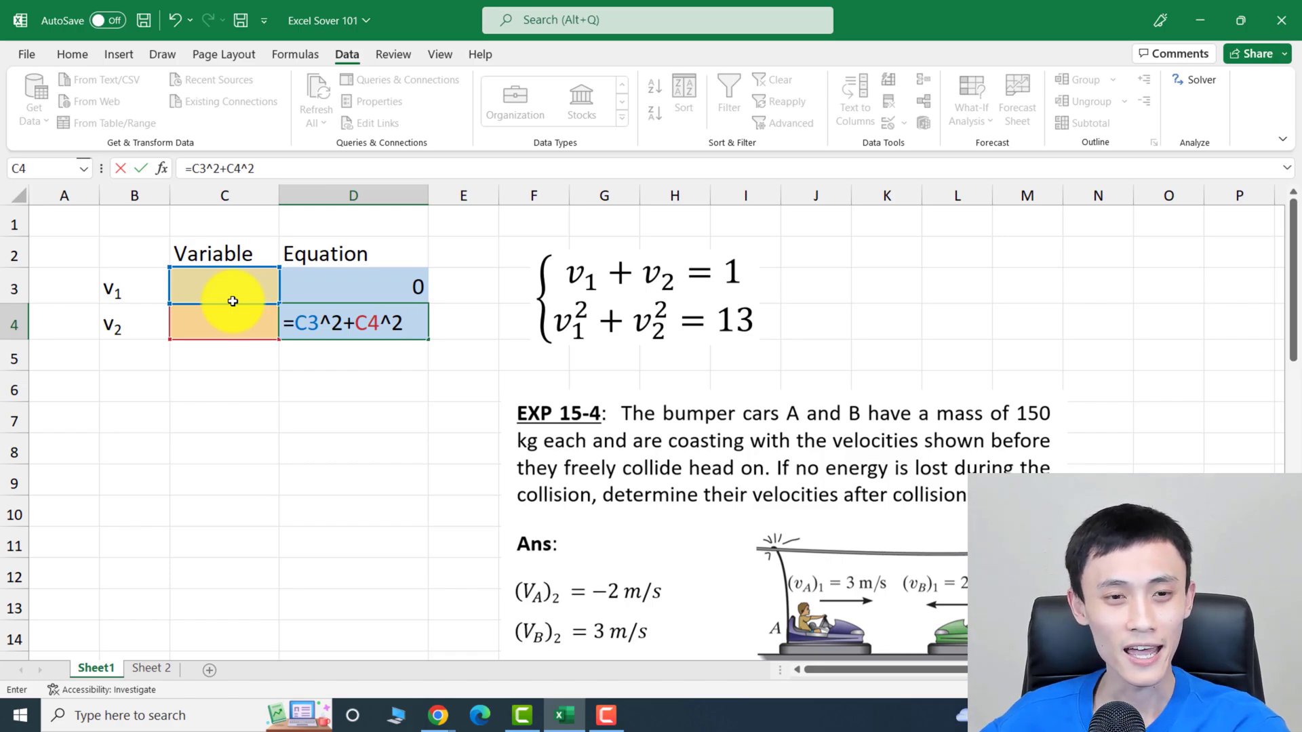
{"action": "key", "text": "Return"}
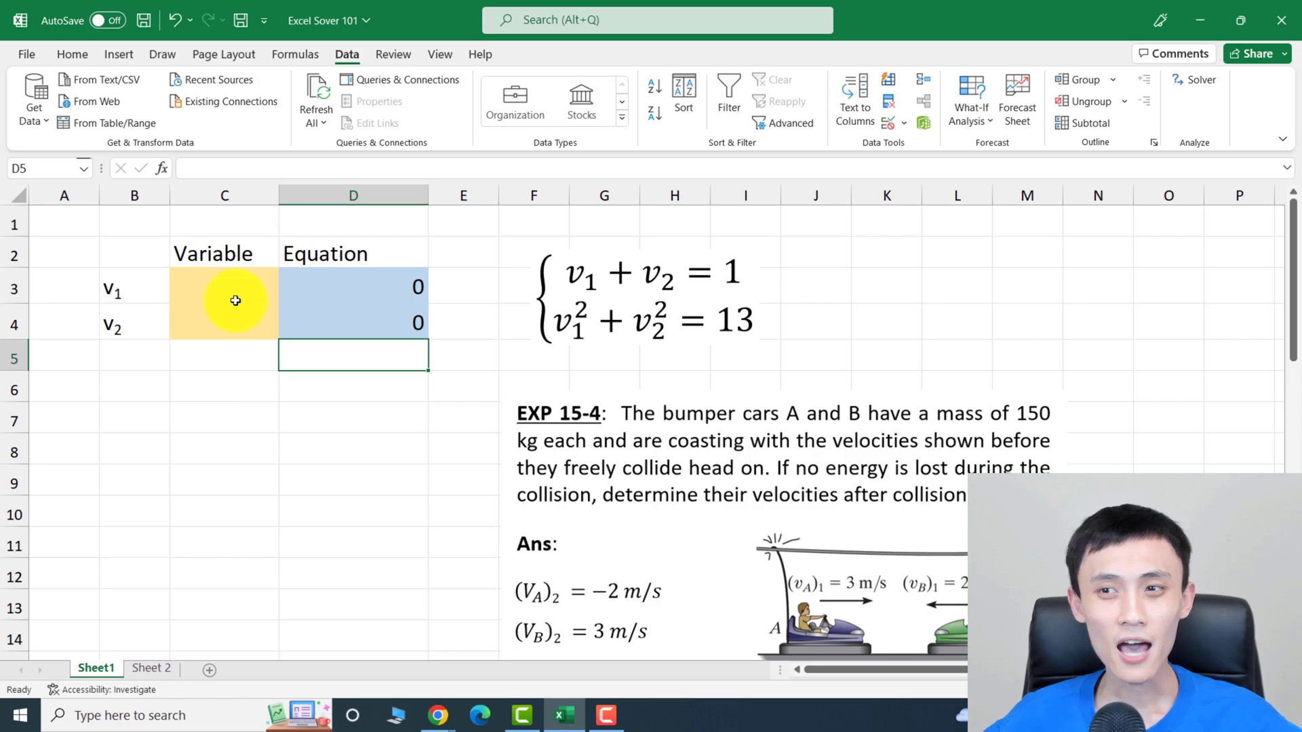
- Set the Solver objective to cell D3 with a target value of 1, by changing variable cells C3:C4
{"action": "left_click", "coordinate": [1213, 80]}
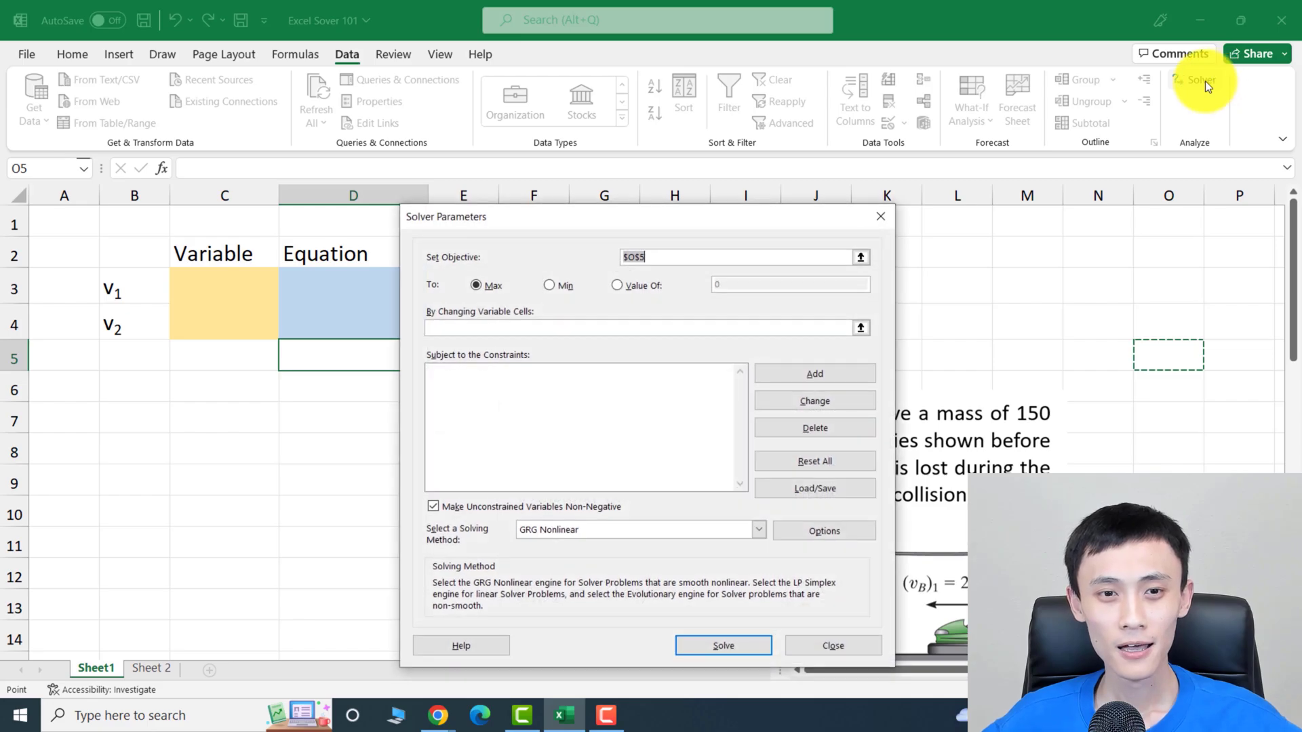
{"action": "left_click_drag", "start_coordinate": [522, 217], "coordinate": [558, 386]}
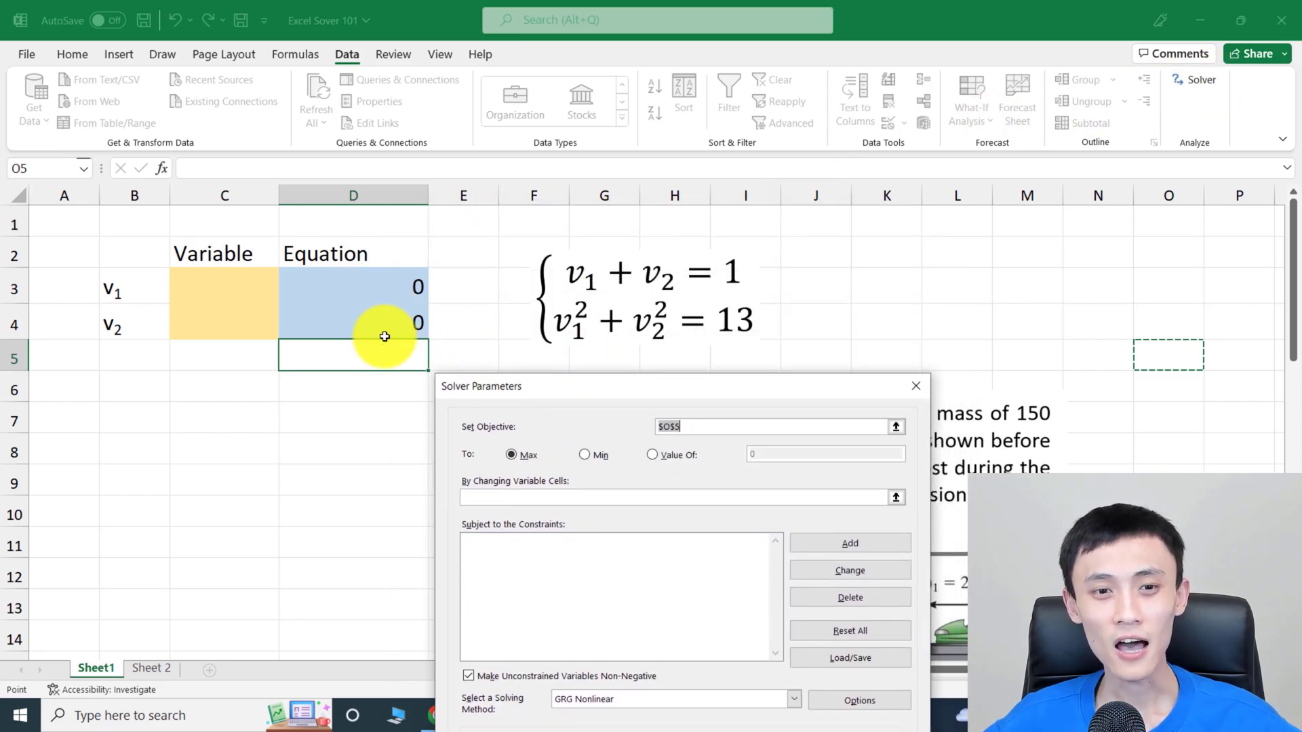
{"action": "left_click", "coordinate": [388, 280]}
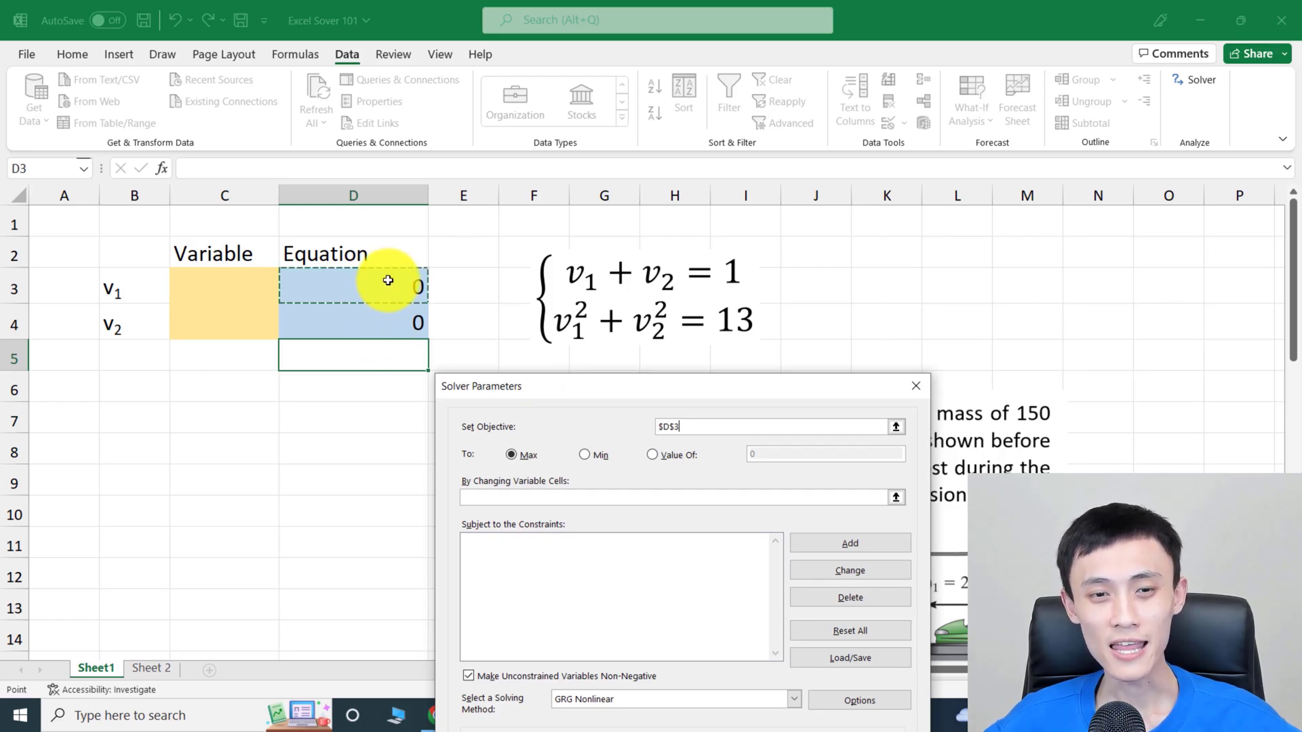
{"action": "left_click", "coordinate": [535, 442]}
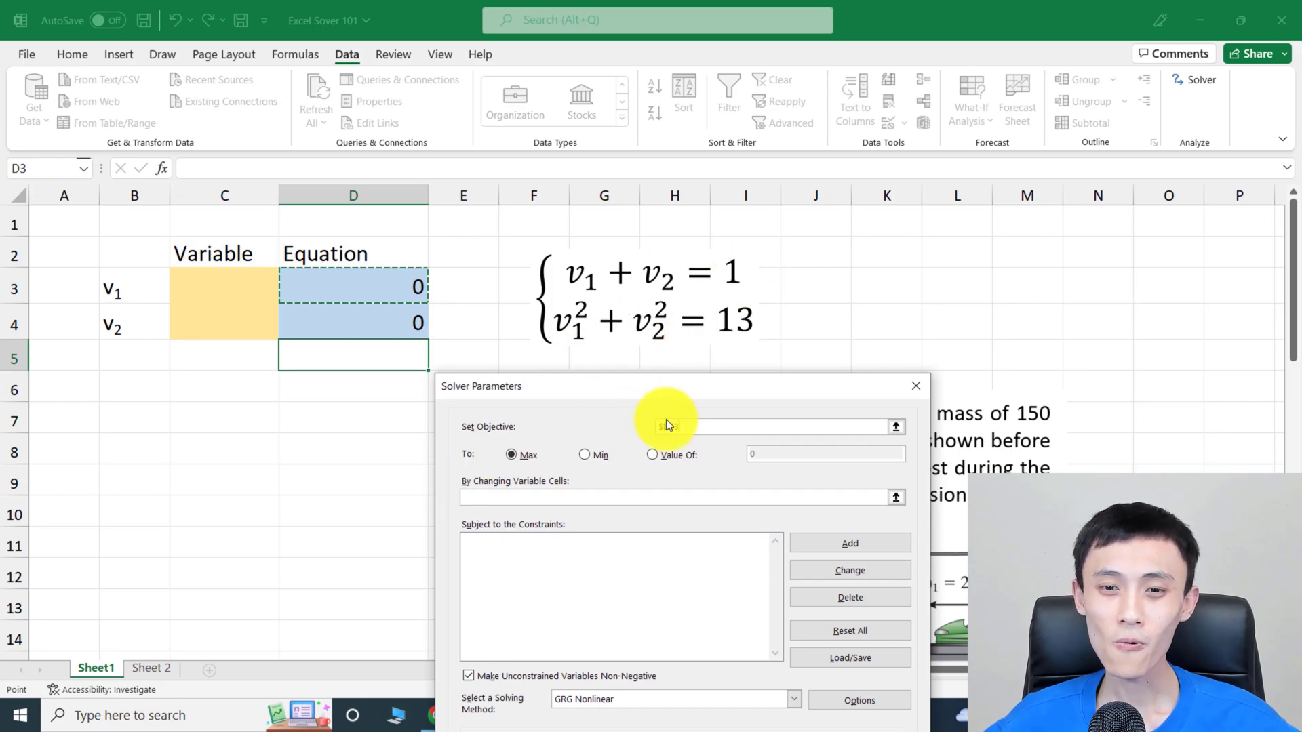
{"action": "left_click", "coordinate": [659, 455]}
{"action": "double_click", "coordinate": [747, 454]}
{"action": "type", "text": "1"}
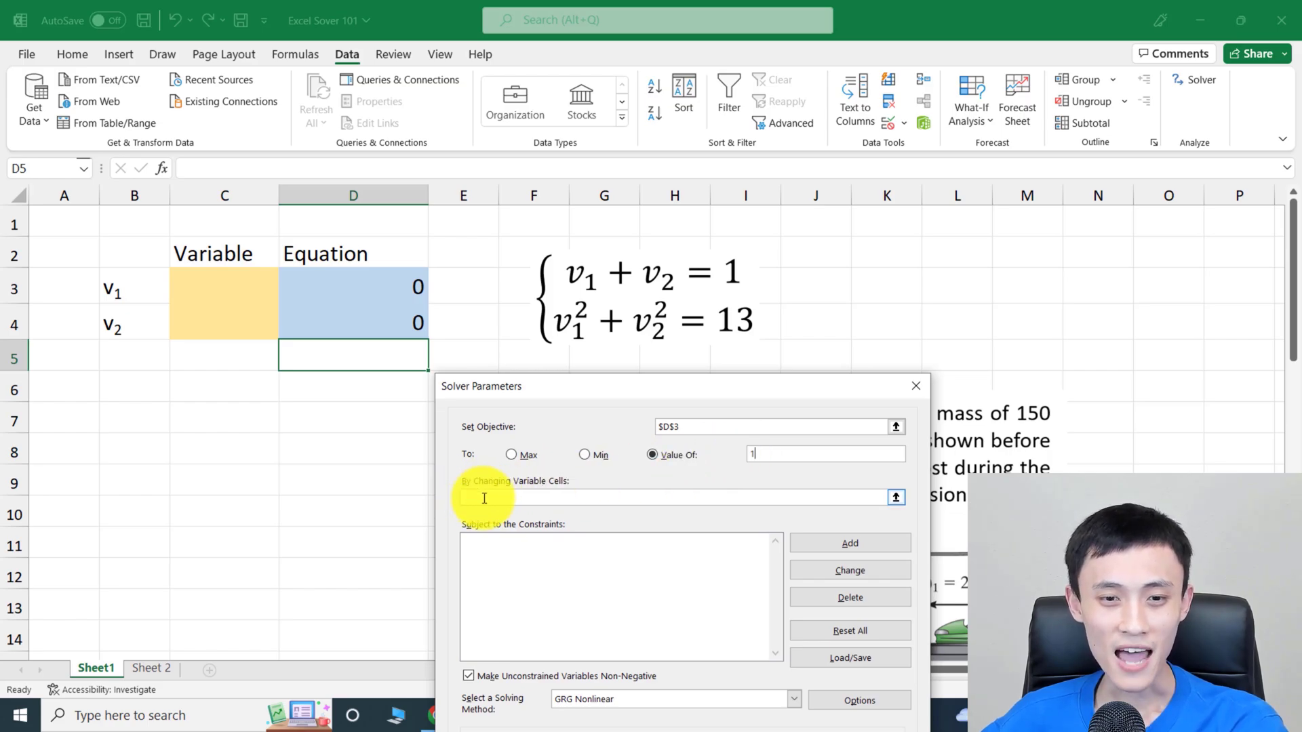
{"action": "left_click", "coordinate": [494, 499]}
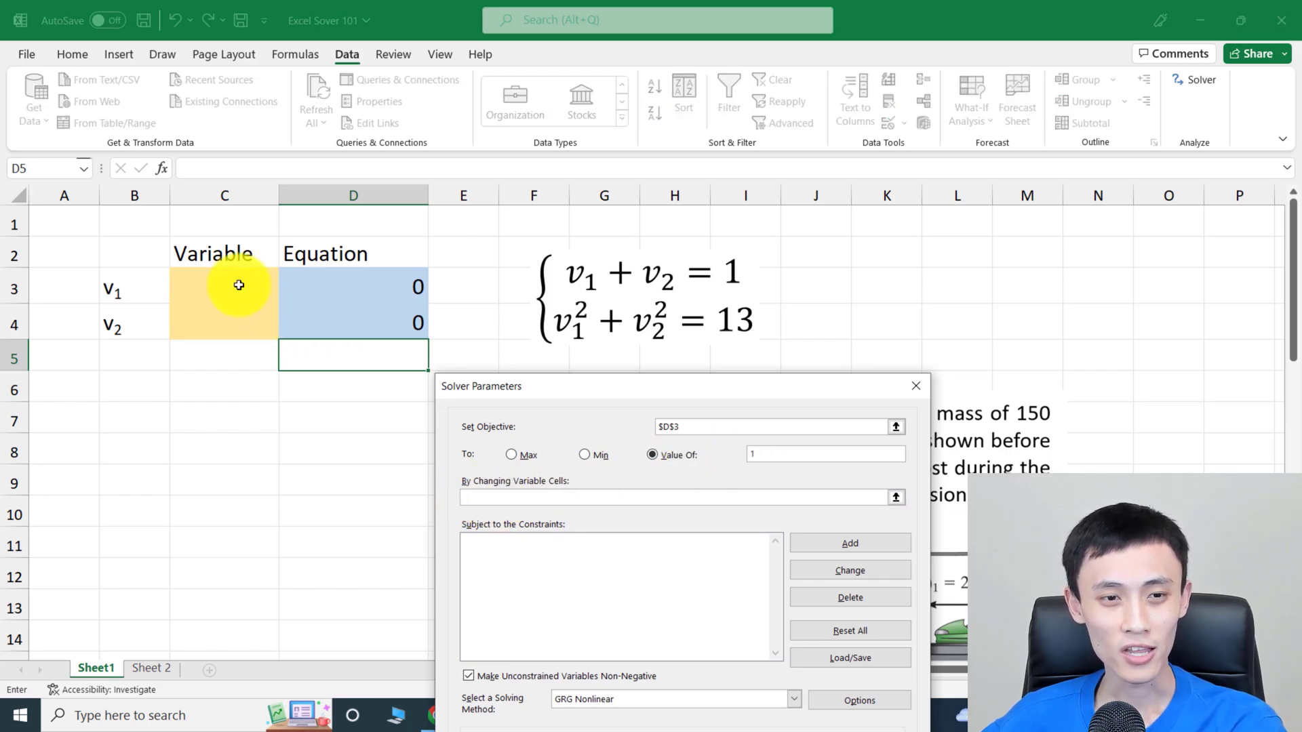
{"action": "left_click_drag", "start_coordinate": [239, 284], "coordinate": [255, 323]}
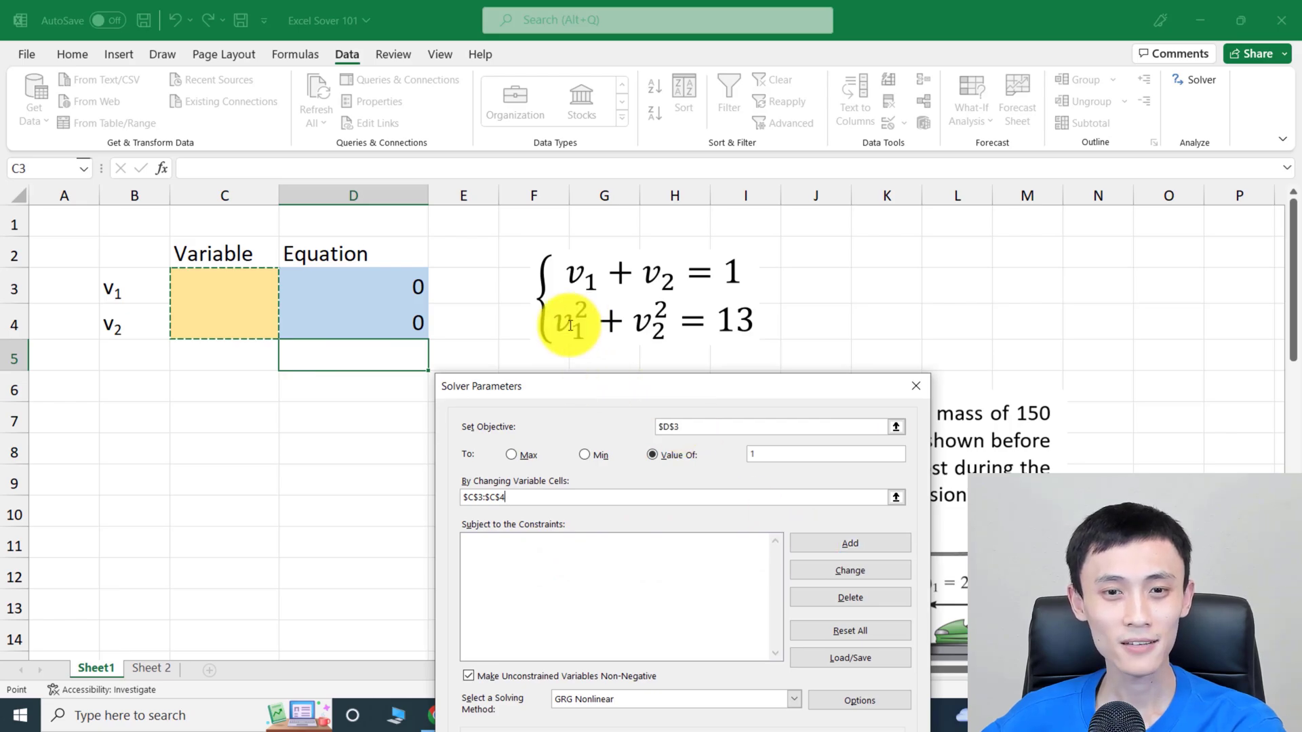
- Add a Solver constraint requiring the second equation's cell D4 to equal 13
{"action": "left_click", "coordinate": [816, 544]}
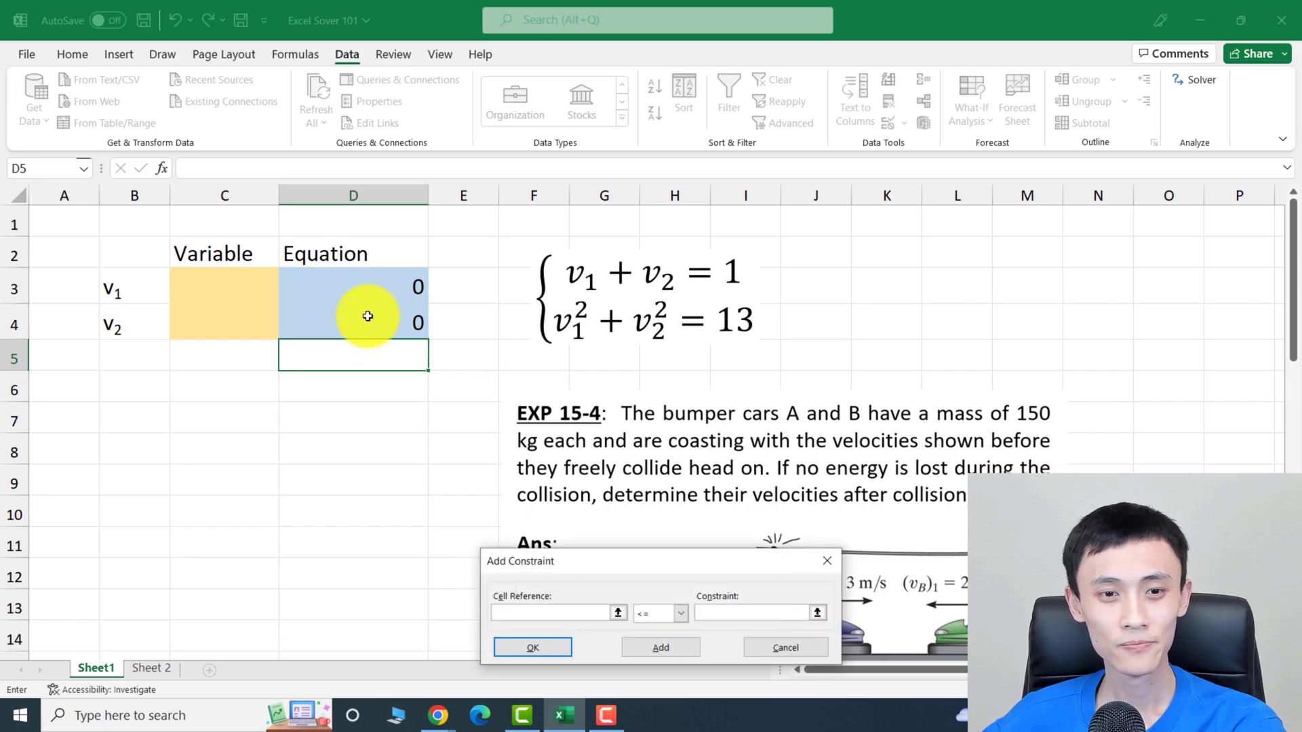
{"action": "left_click", "coordinate": [367, 316]}
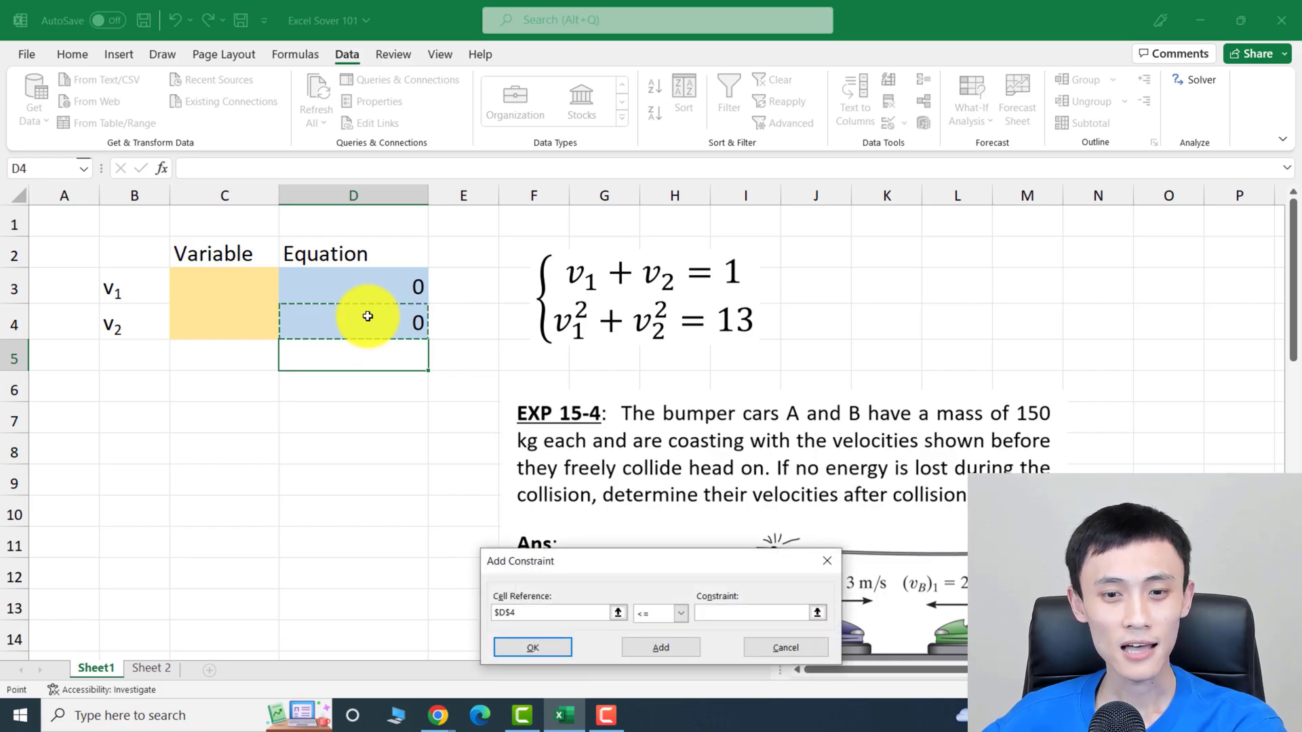
{"action": "left_click", "coordinate": [685, 615]}
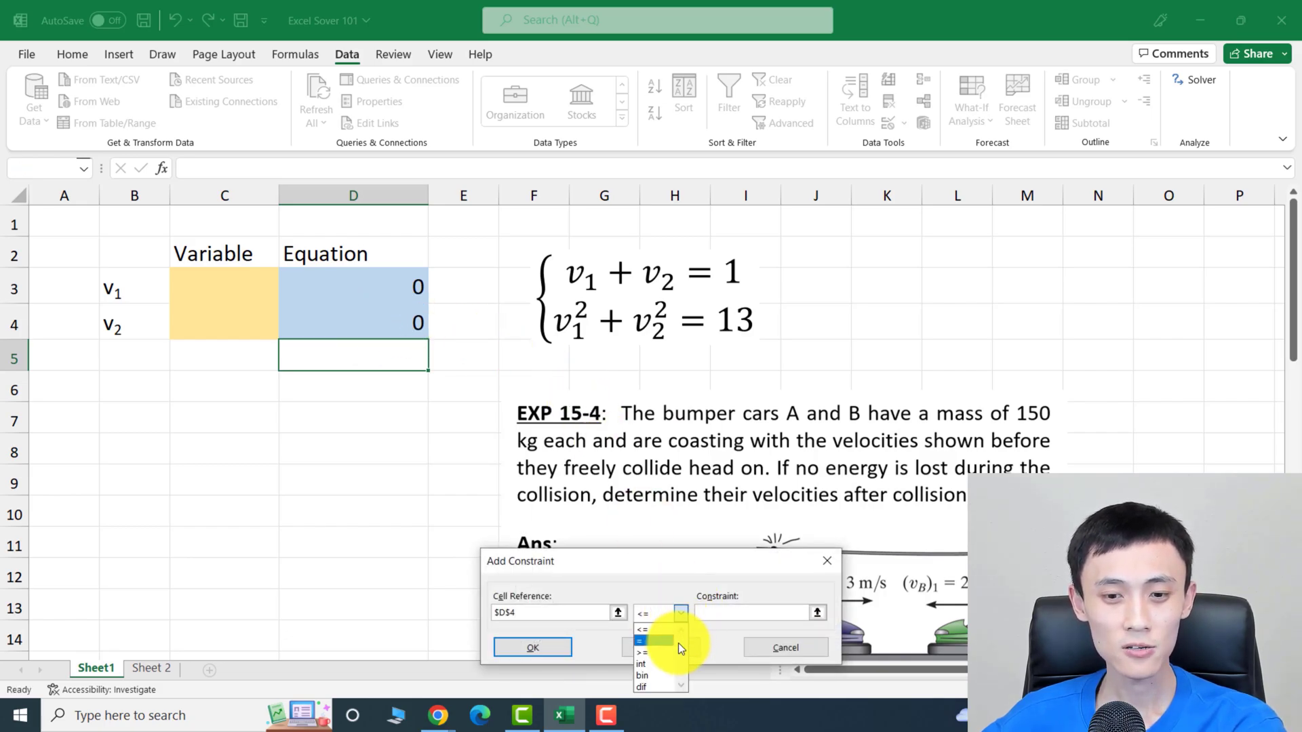
{"action": "left_click", "coordinate": [673, 644]}
{"action": "type", "text": "13"}
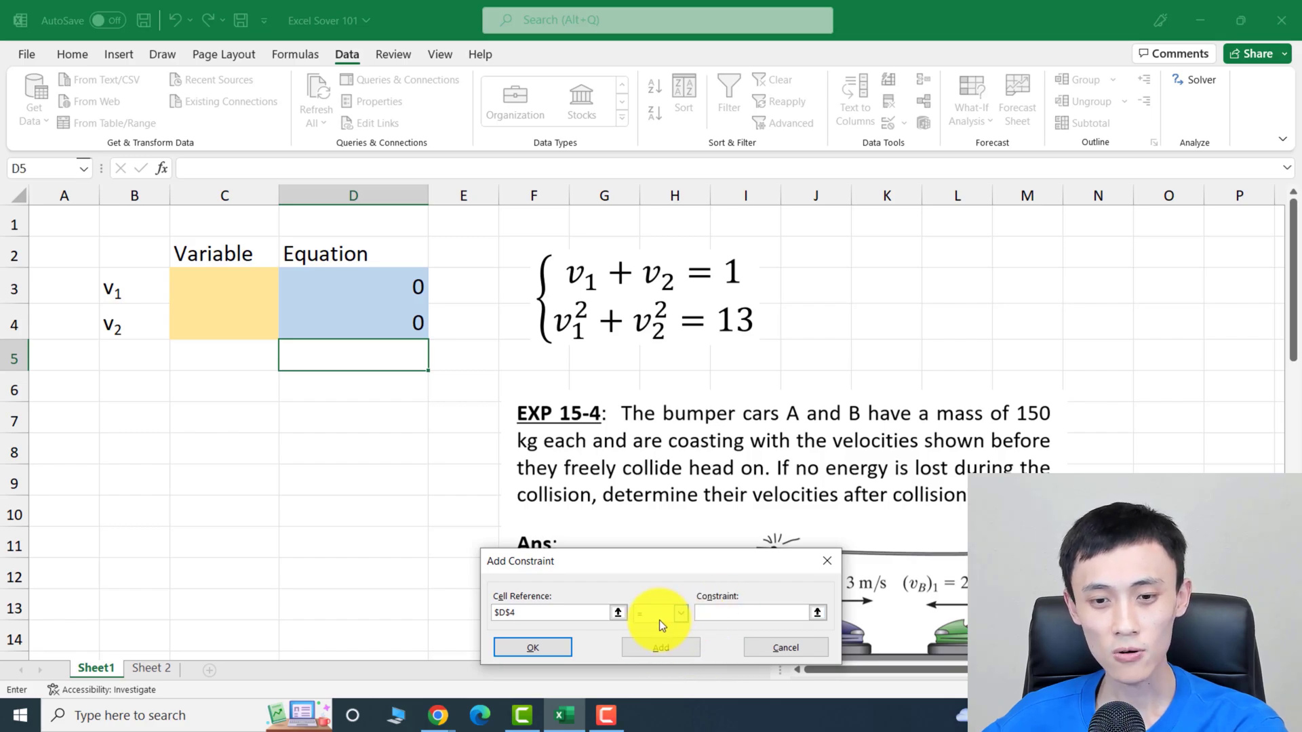
{"action": "left_click", "coordinate": [552, 649]}
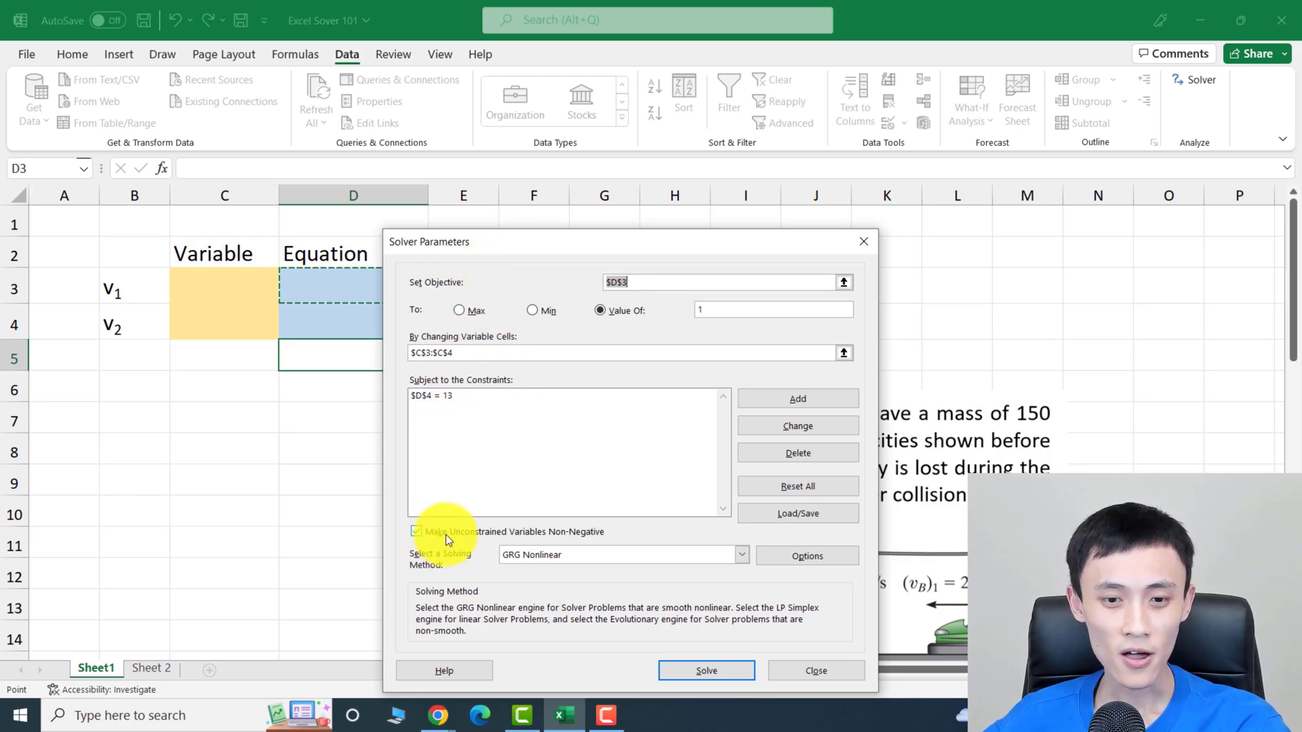
- Turn off the non-negative restriction on unconstrained variables and try solving from the empty variable cells, discarding the trial result
{"action": "left_click_drag", "start_coordinate": [586, 242], "coordinate": [269, 226]}
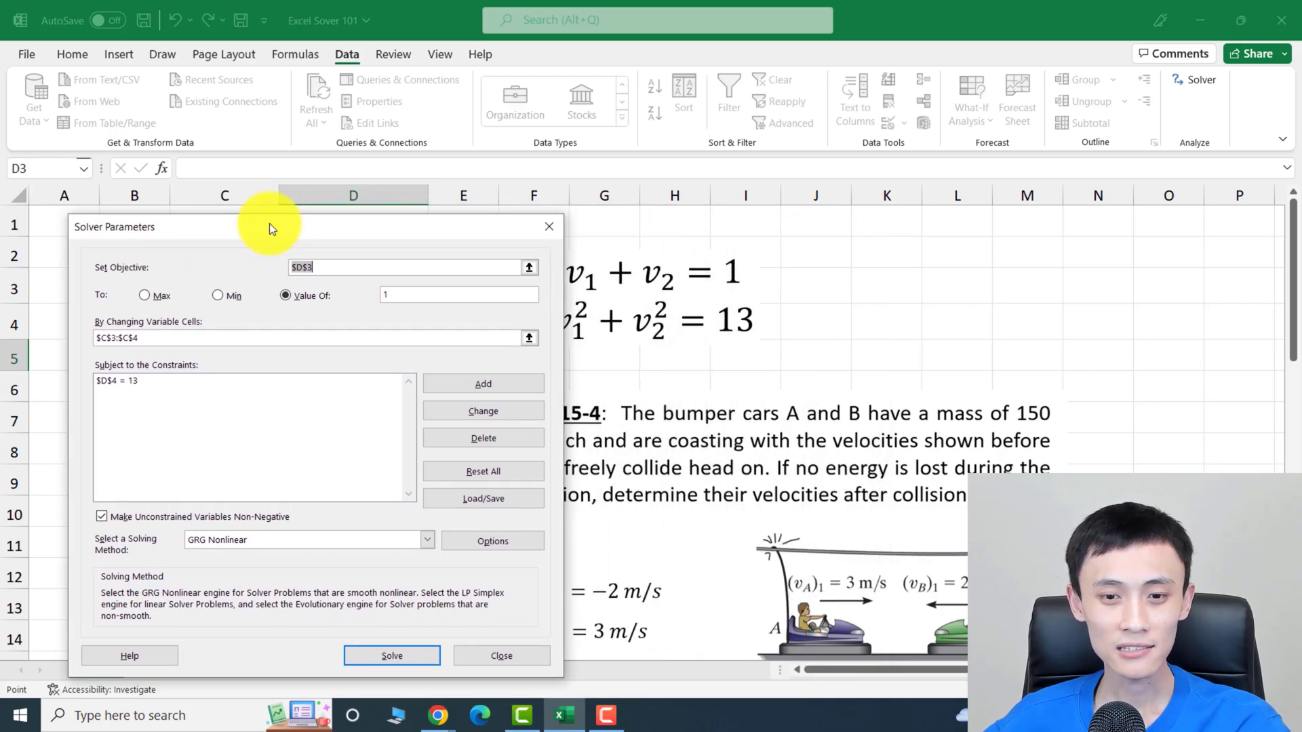
{"action": "scroll", "coordinate": [780, 441], "scroll_direction": "down", "scroll_amount": 7}
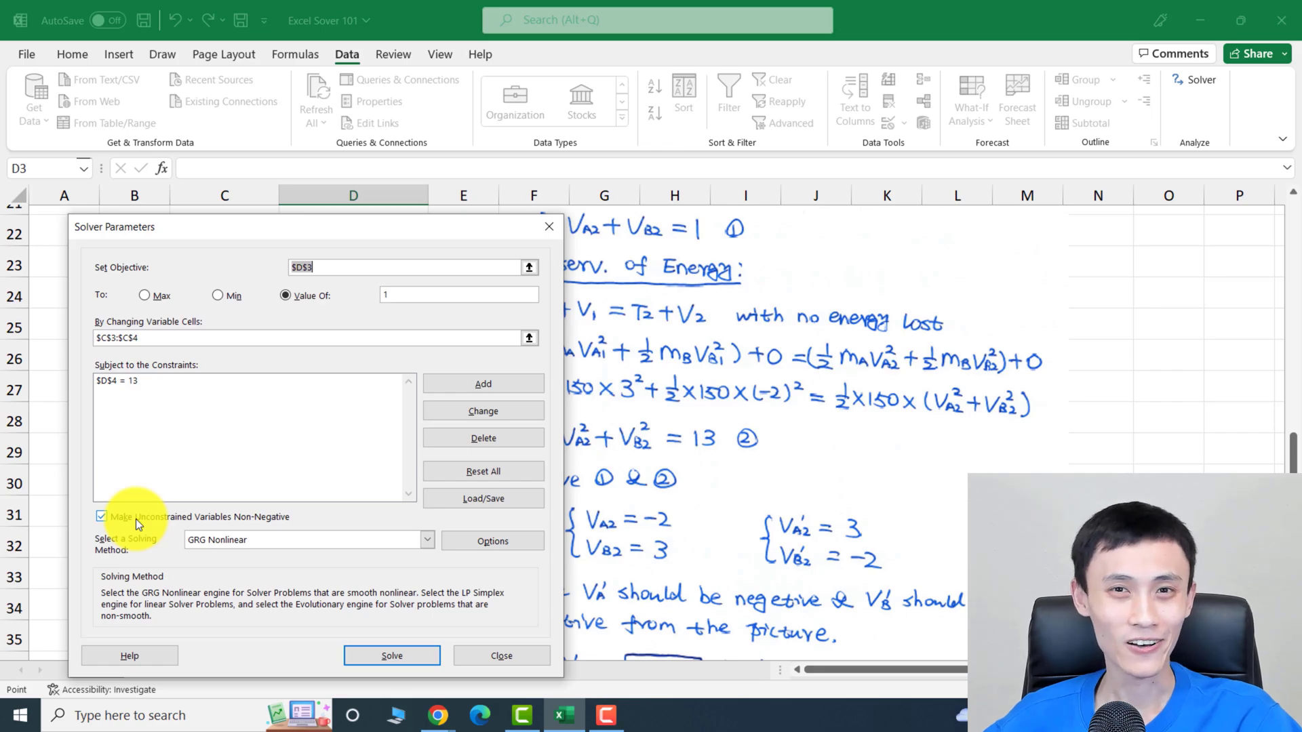
{"action": "left_click_drag", "start_coordinate": [213, 225], "coordinate": [765, 191]}
{"action": "scroll", "coordinate": [493, 321], "scroll_direction": "up", "scroll_amount": 7}
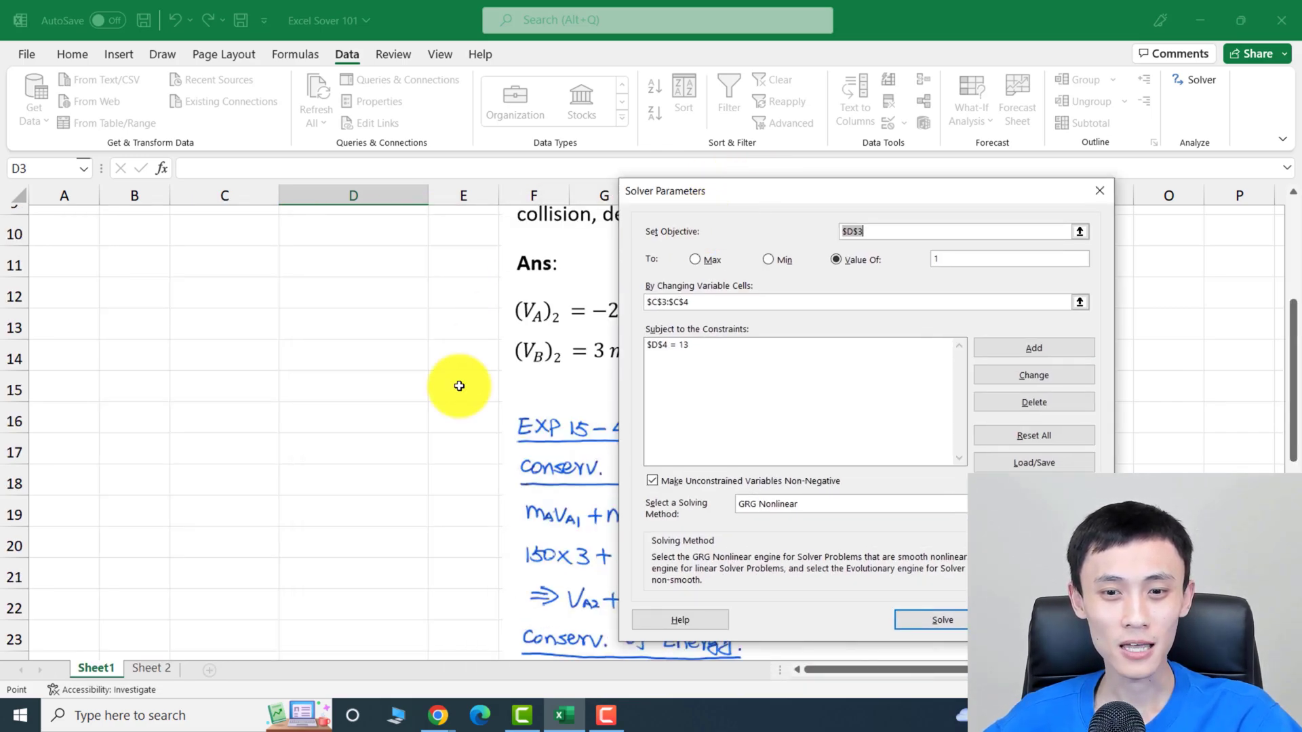
{"action": "left_click", "coordinate": [653, 480]}
{"action": "left_click_drag", "start_coordinate": [758, 192], "coordinate": [907, 189]}
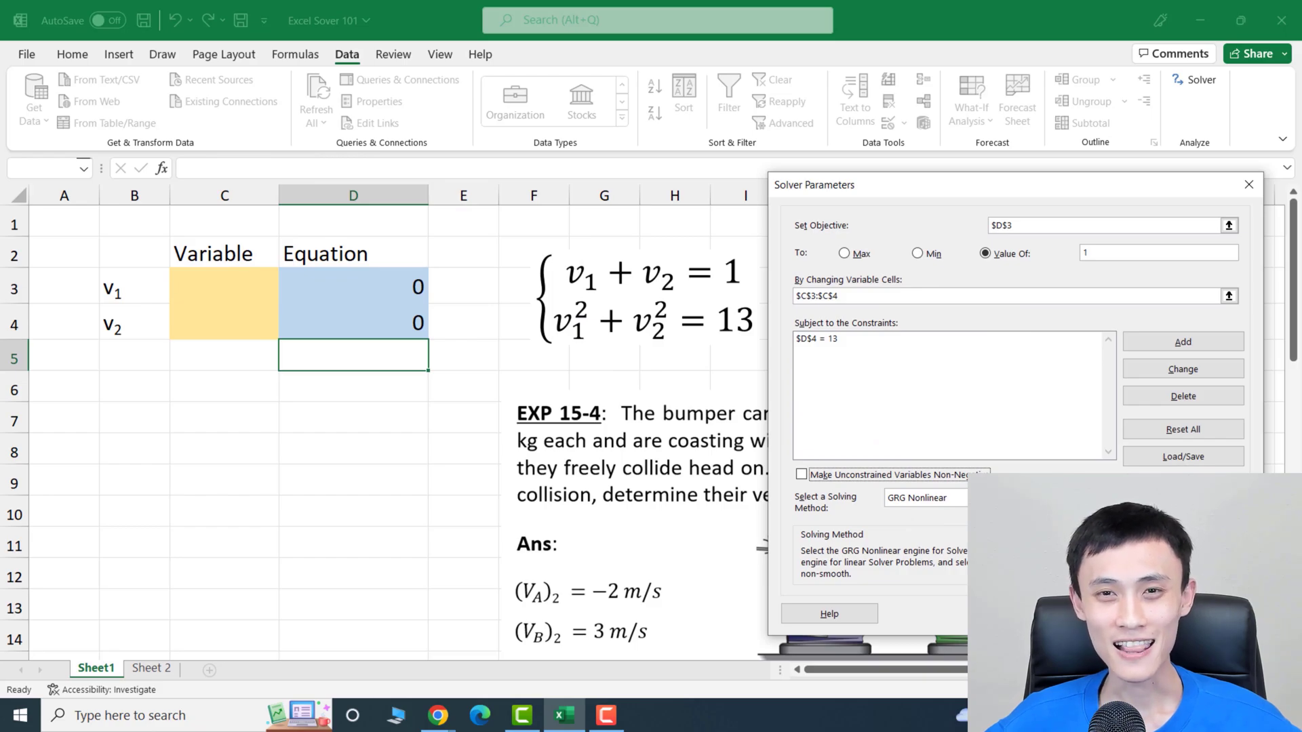
{"action": "left_click", "coordinate": [1214, 614]}
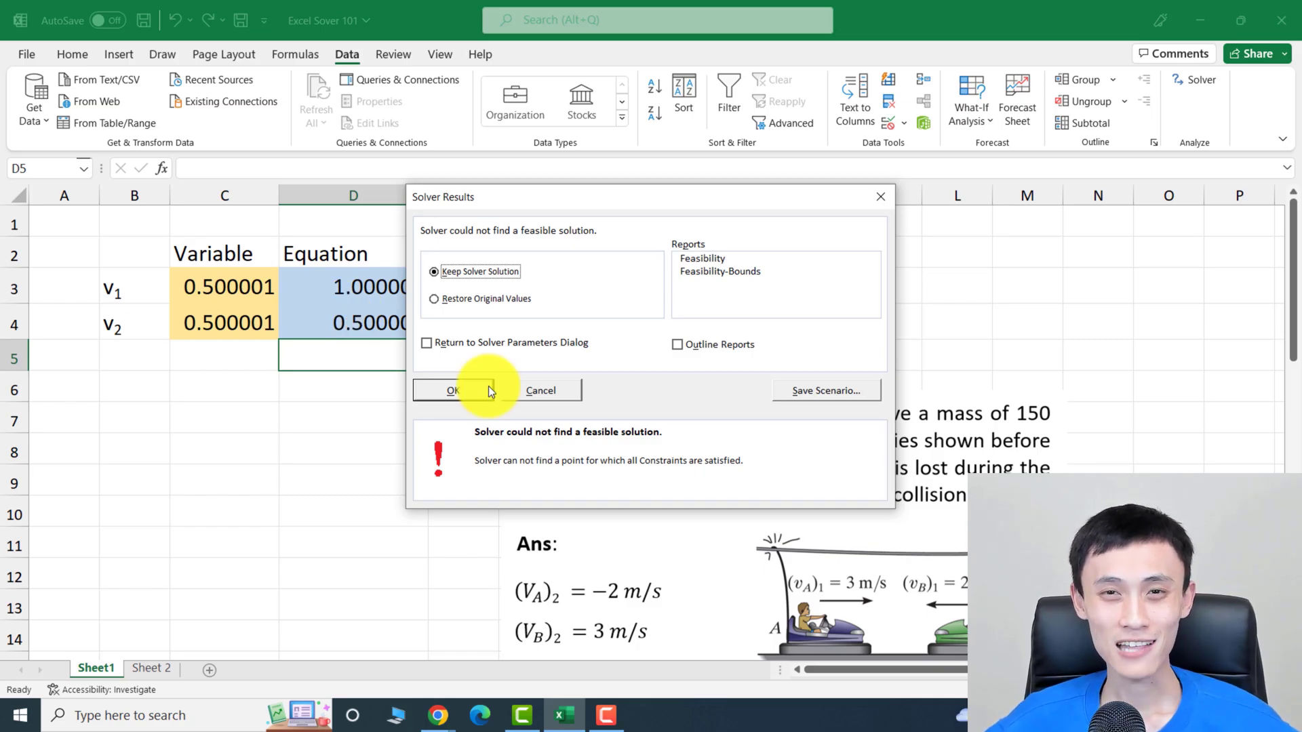
{"action": "left_click", "coordinate": [533, 391]}
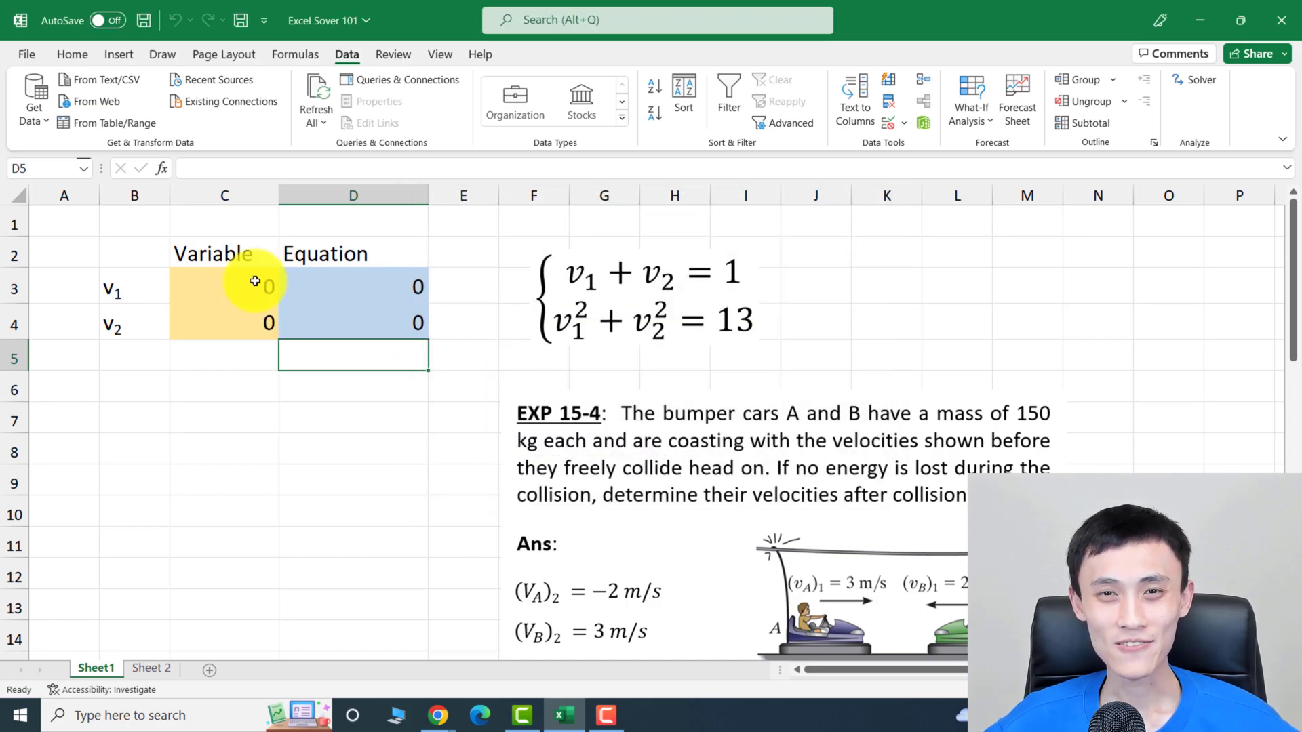
- Enter initial guesses of 1 for v1 in C3 and 2 for v2 in C4
{"action": "left_click", "coordinate": [255, 280]}
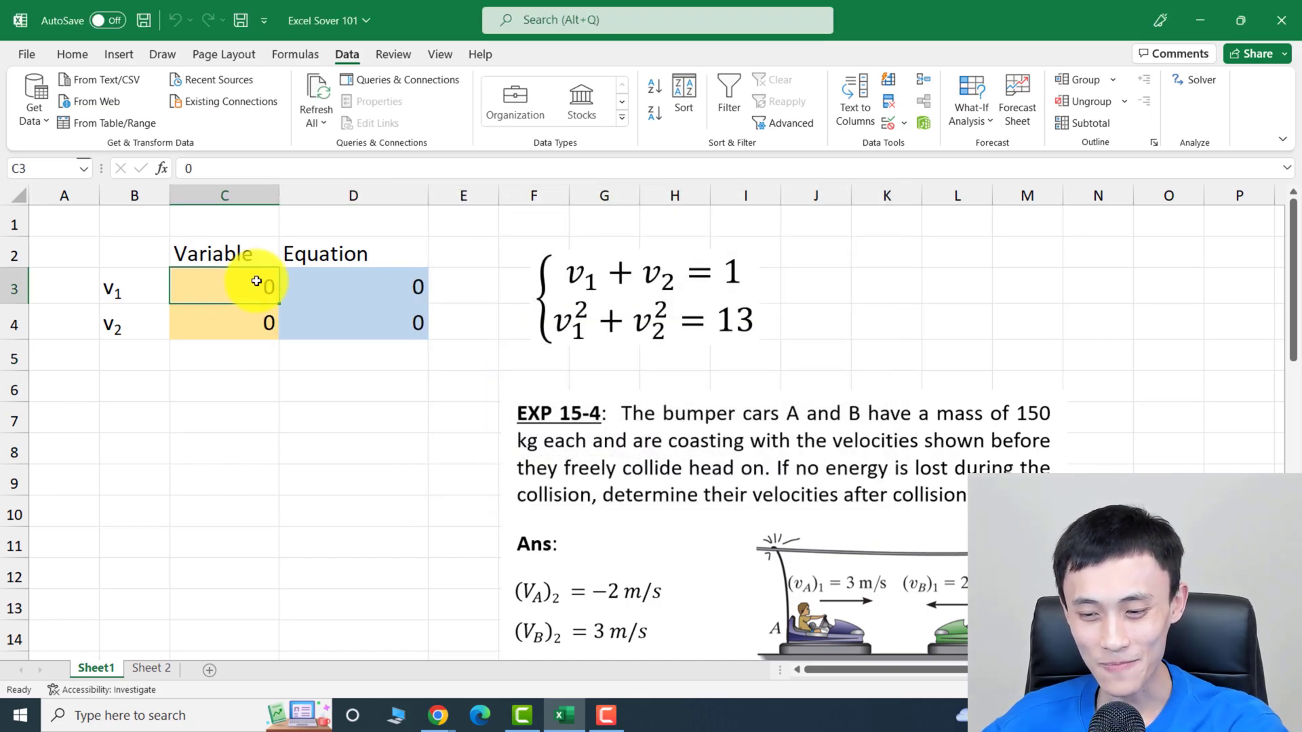
{"action": "type", "text": "1"}
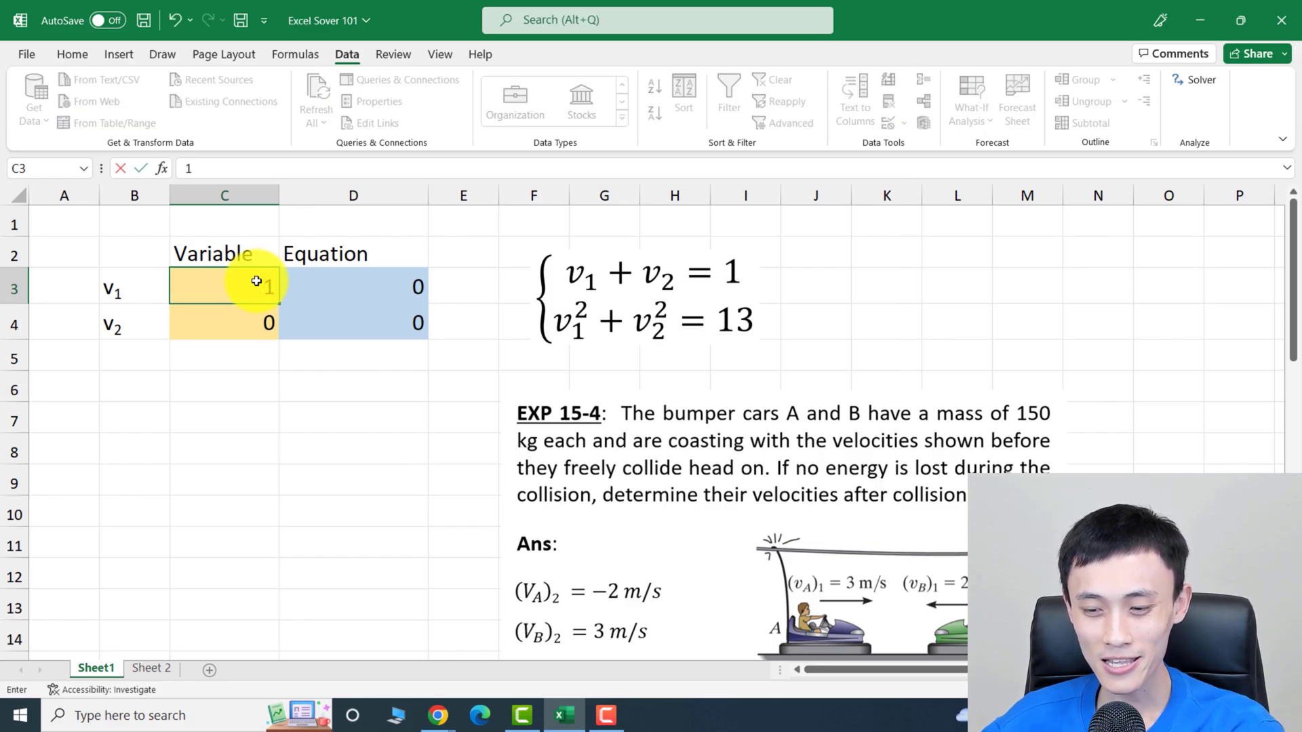
{"action": "key", "text": "Return"}
{"action": "type", "text": "2"}
{"action": "key", "text": "Return"}
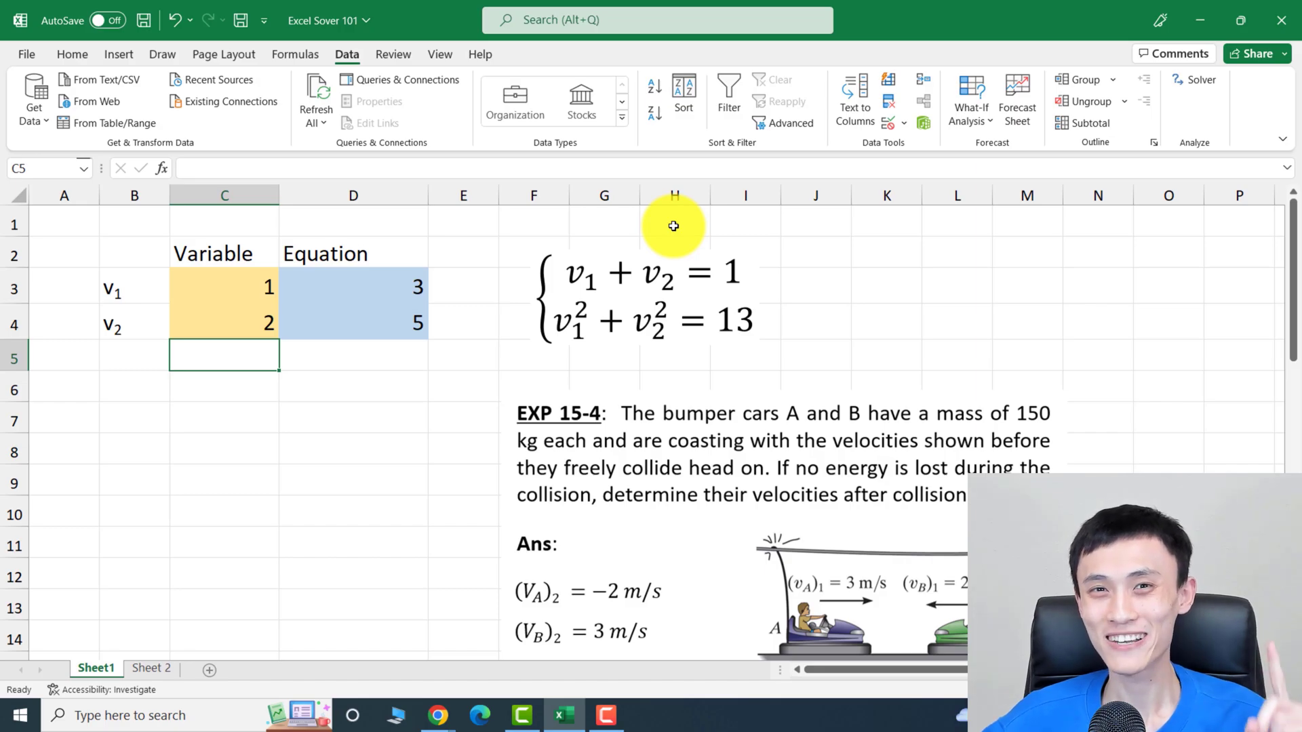
- Run Solver with the existing parameters from the positive initial guesses and keep its solution
{"action": "left_click", "coordinate": [1211, 84]}
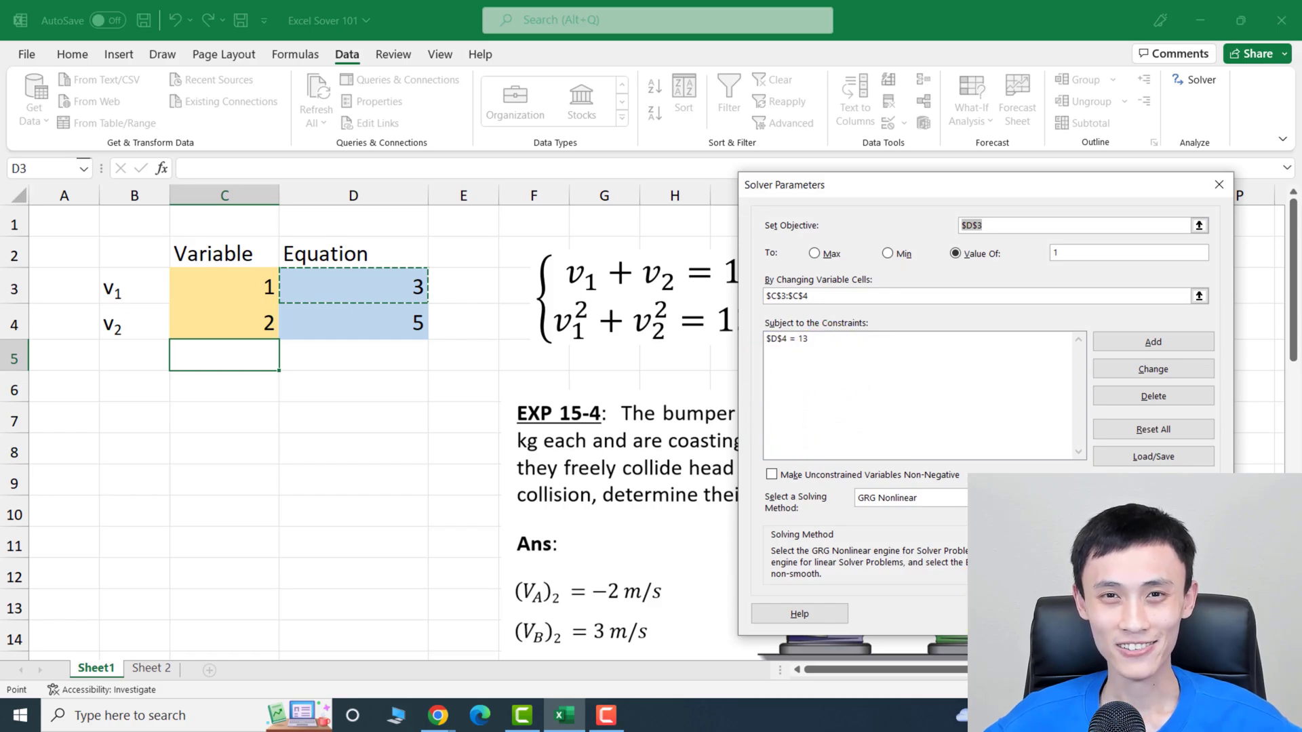
{"action": "key", "text": "Tab"}
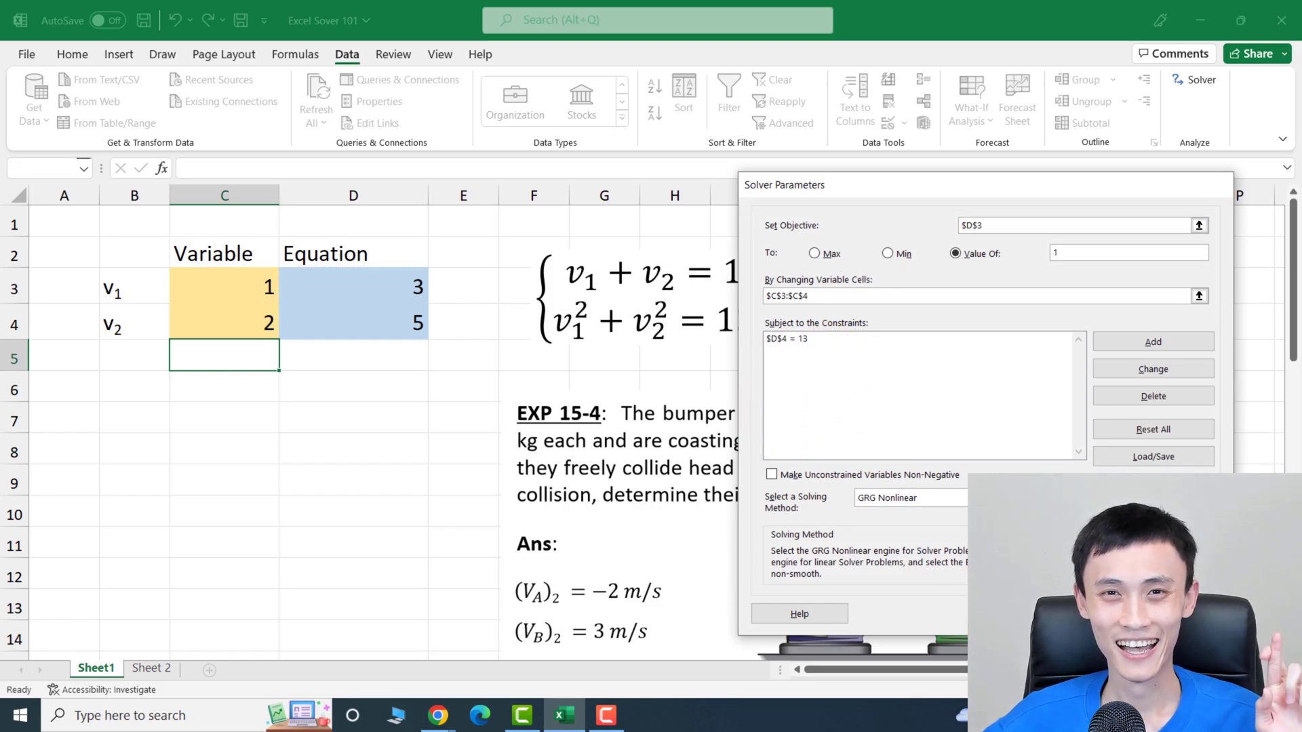
{"action": "key", "text": "Return"}
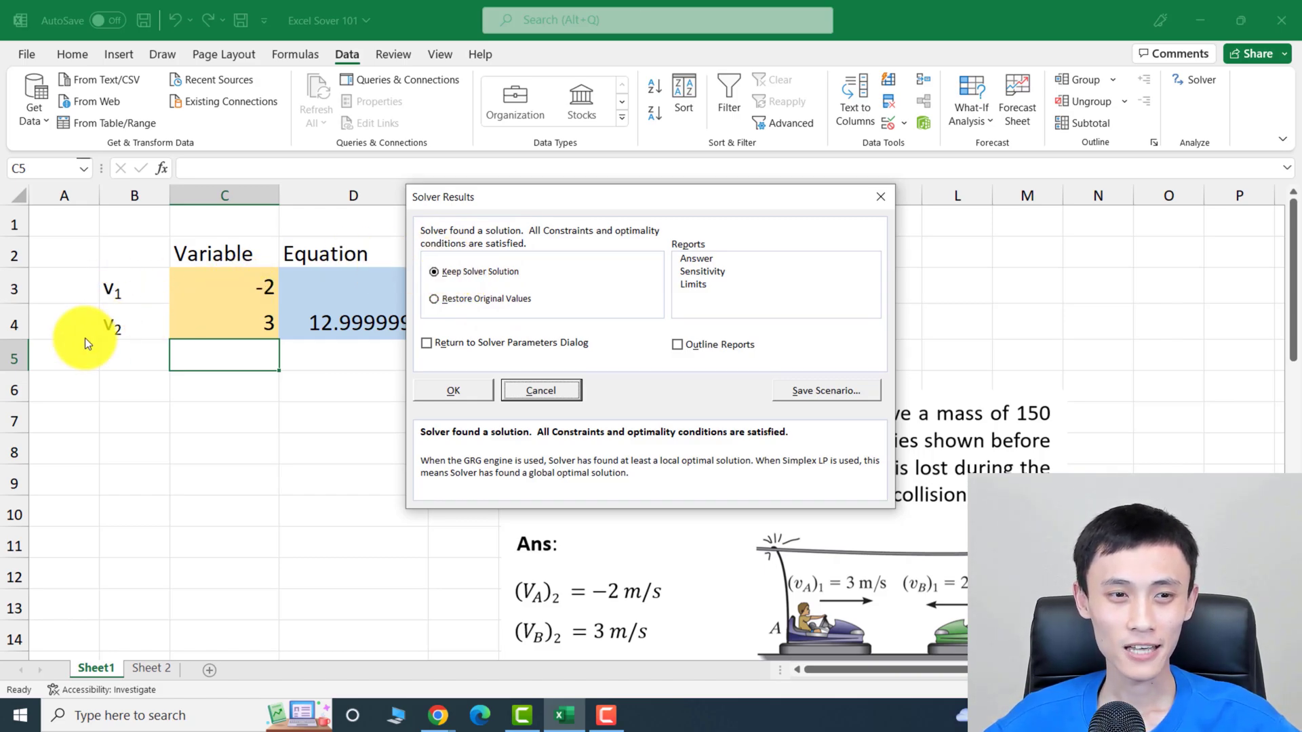
{"action": "left_click", "coordinate": [464, 387]}
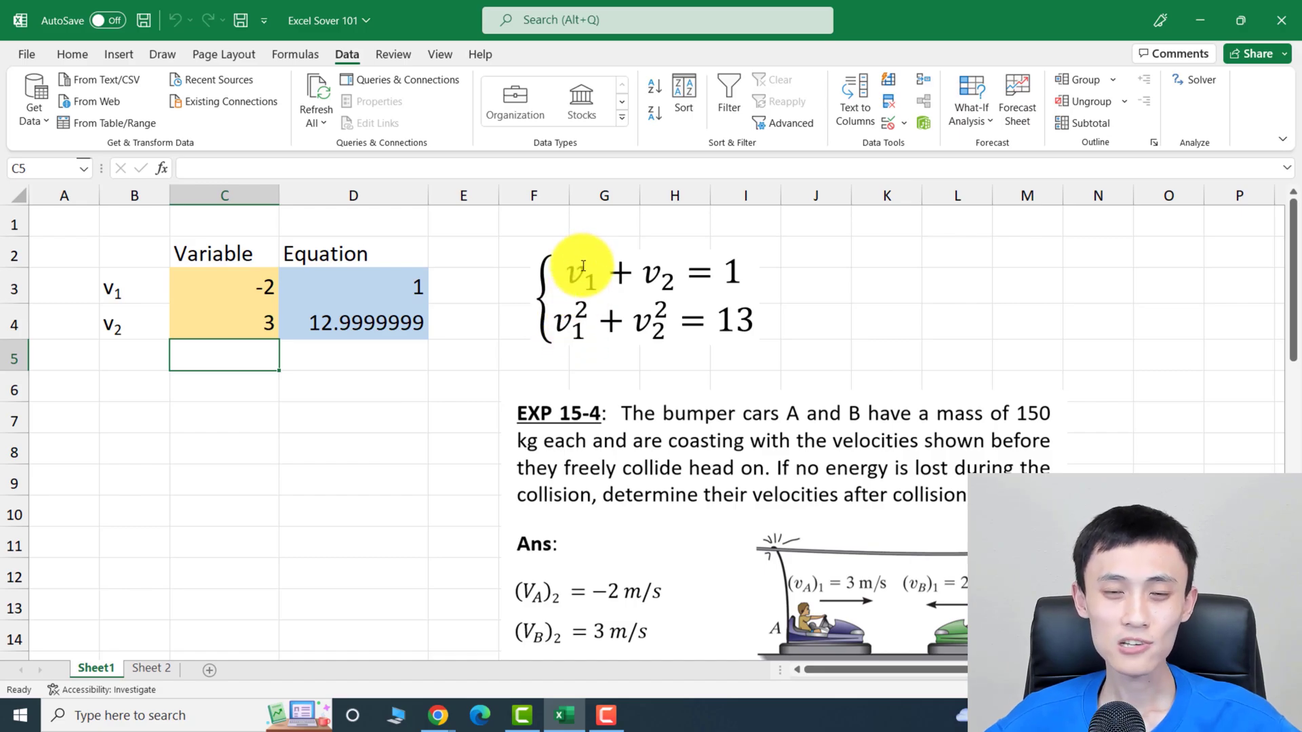
- Replace the variable values with initial guesses of -1 in C3 and -2 in C4 to look for the other root pair
{"action": "scroll", "coordinate": [631, 510], "scroll_direction": "down", "scroll_amount": 4}
{"action": "scroll", "coordinate": [642, 515], "scroll_direction": "down", "scroll_amount": 4}
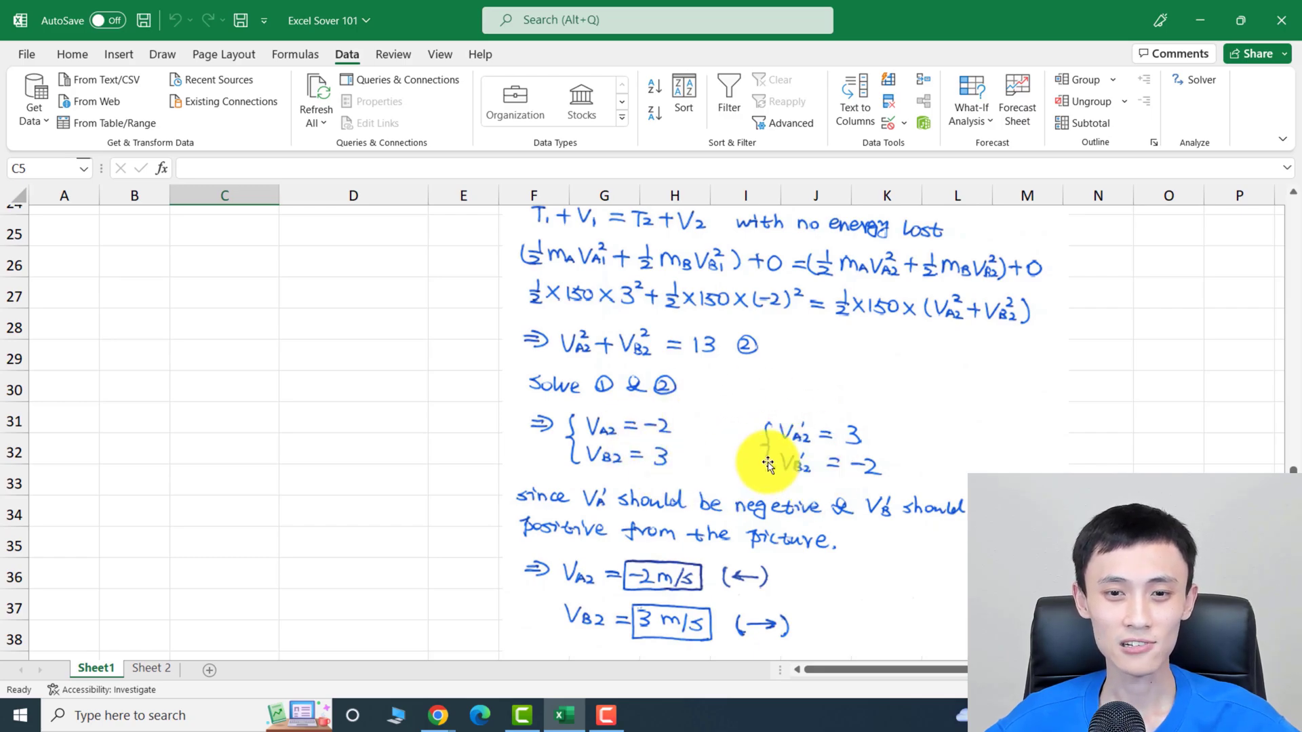
{"action": "scroll", "coordinate": [475, 407], "scroll_direction": "up", "scroll_amount": 7}
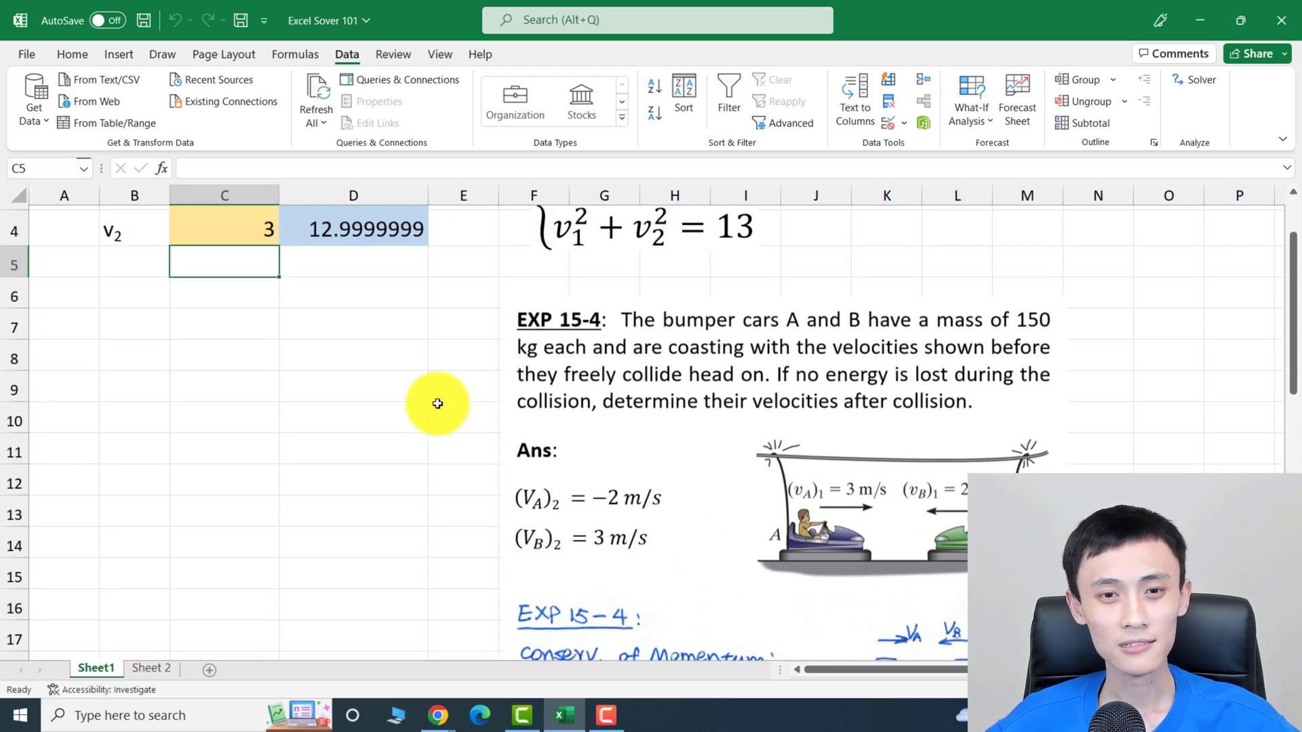
{"action": "scroll", "coordinate": [438, 403], "scroll_direction": "up", "scroll_amount": 1}
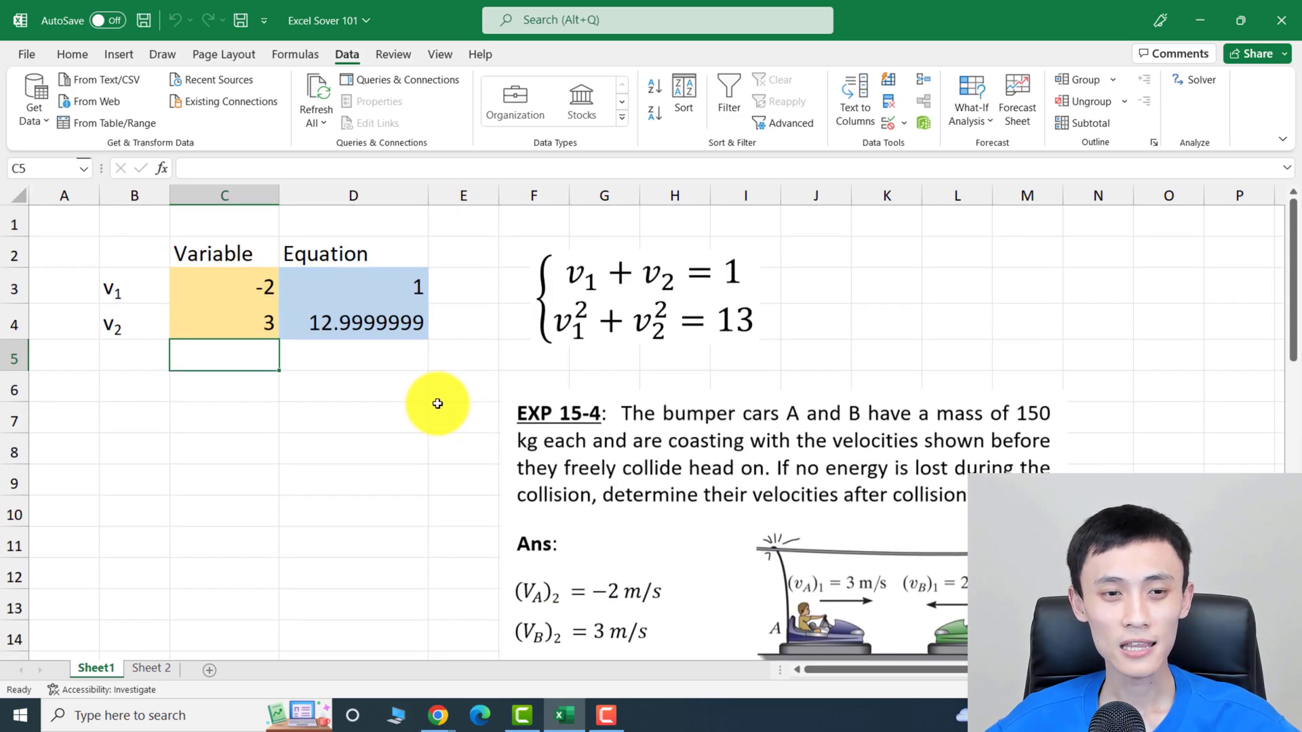
{"action": "left_click", "coordinate": [258, 291]}
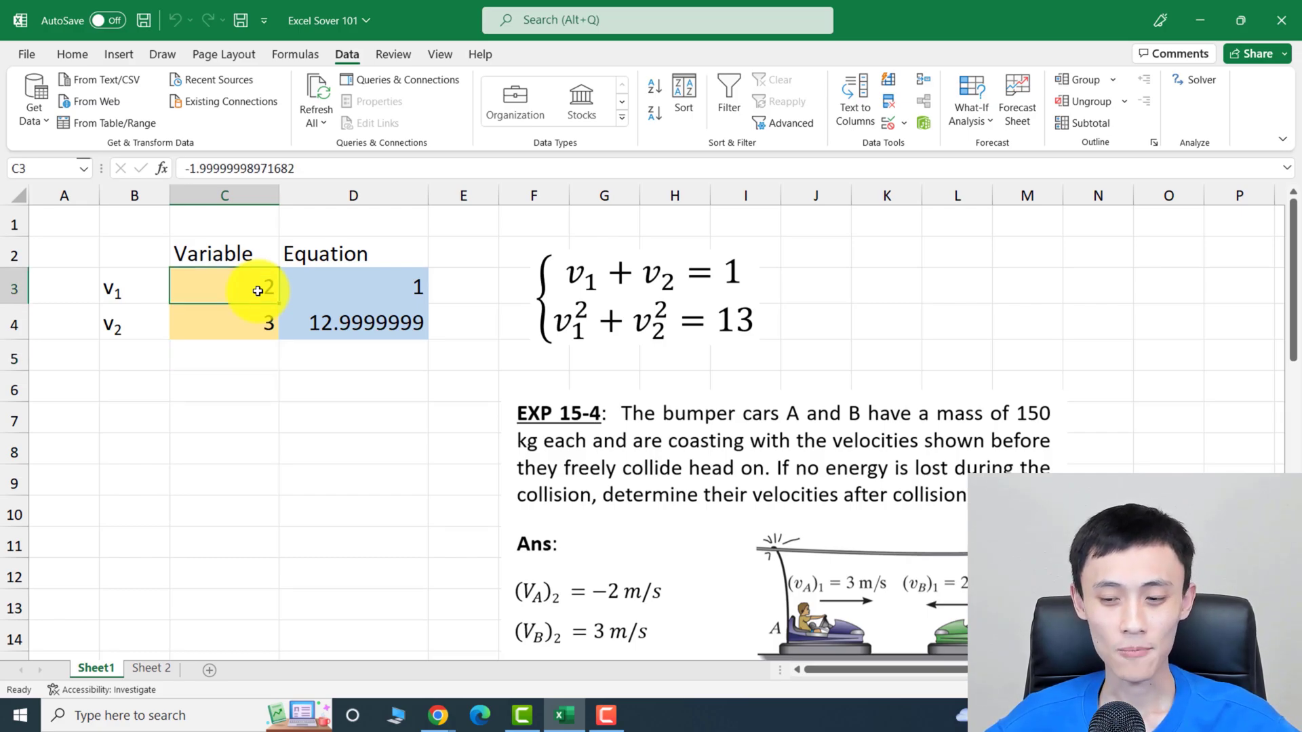
{"action": "type", "text": "-"}
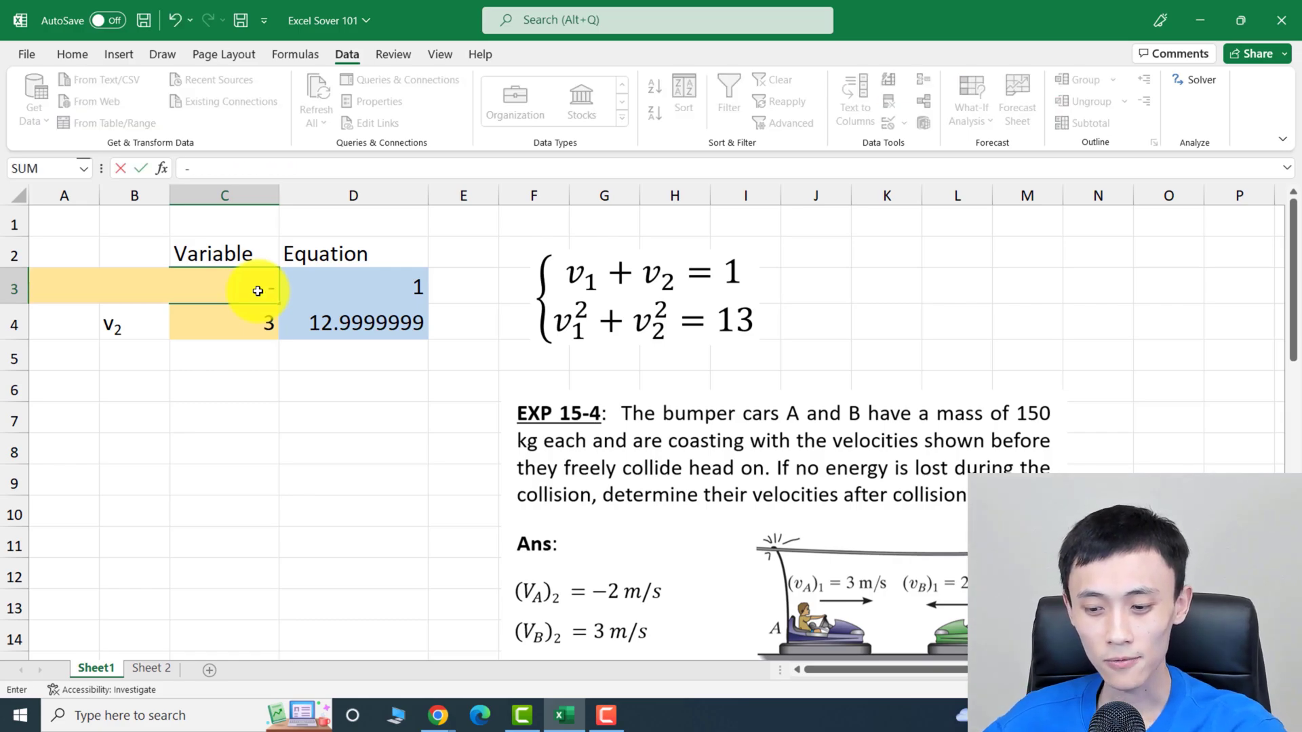
{"action": "type", "text": "1"}
{"action": "key", "text": "Return"}
{"action": "type", "text": "-2"}
{"action": "key", "text": "Return"}
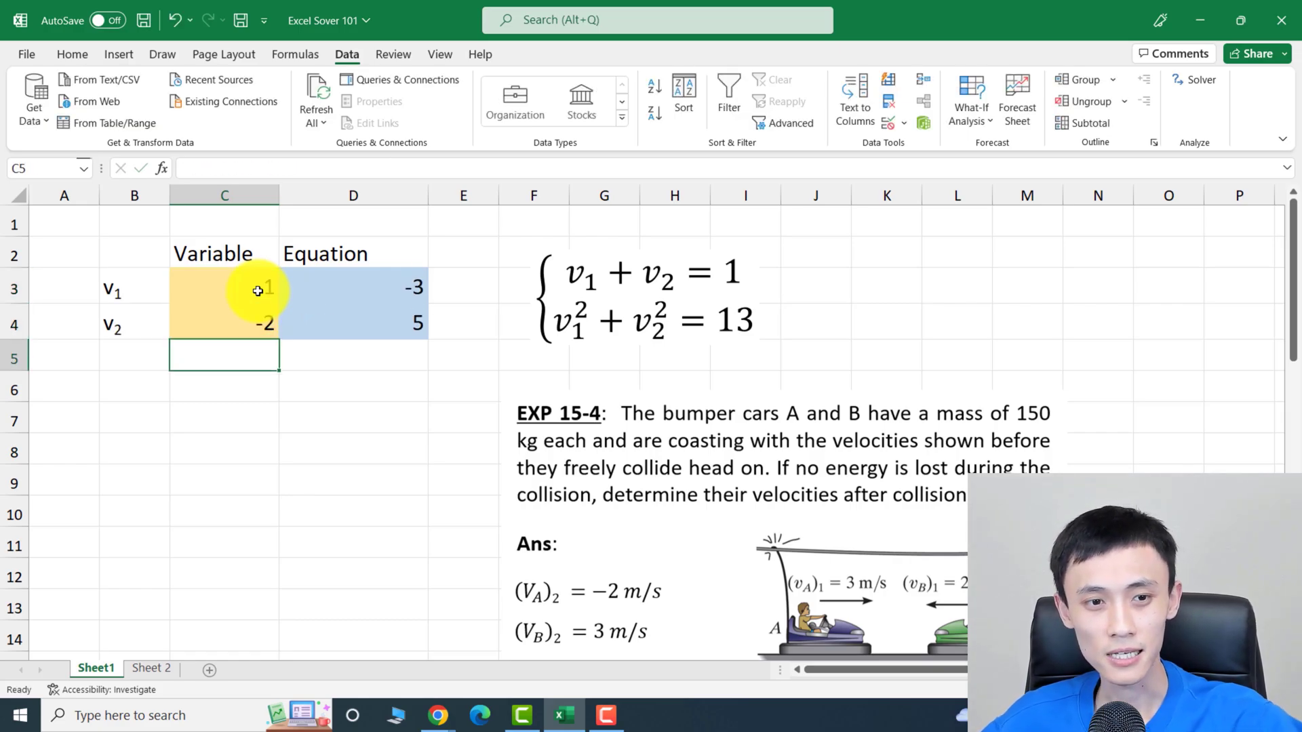
- Solve the equations again with the same Solver parameters from the negative guesses and keep the solution
{"action": "left_click", "coordinate": [1198, 78]}
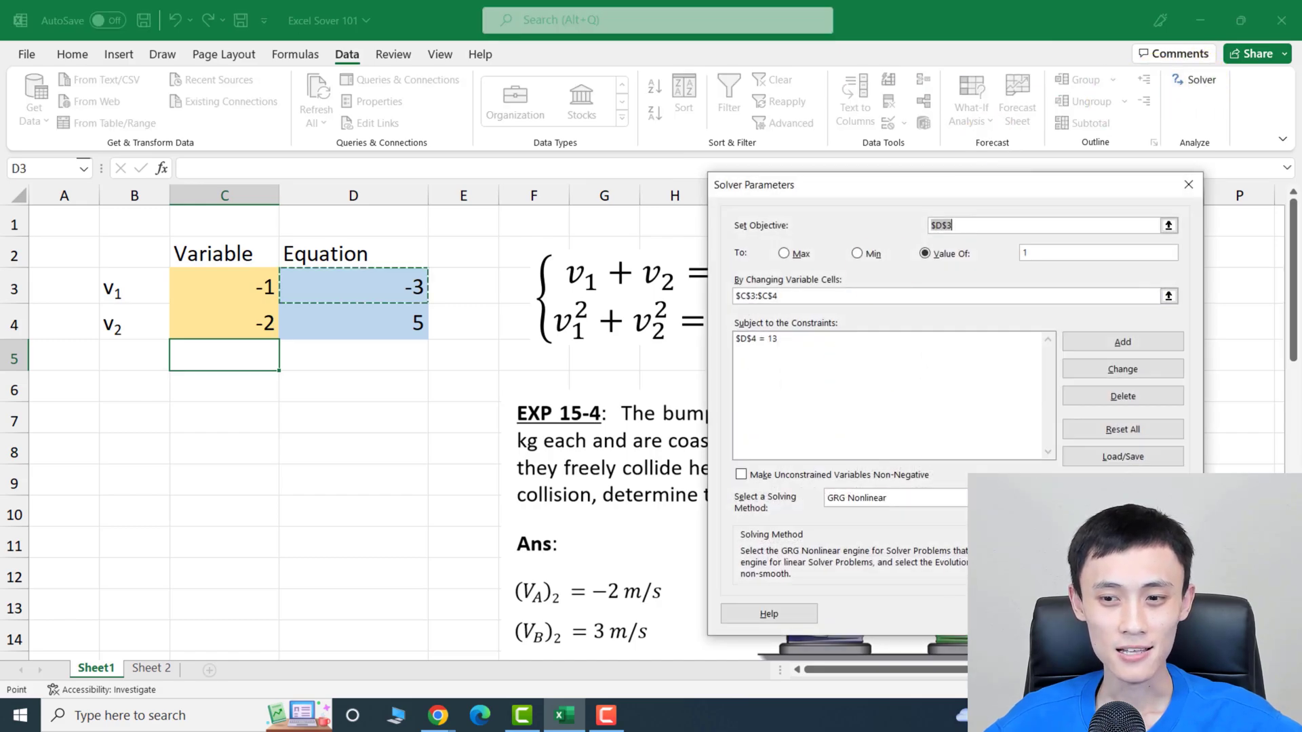
{"action": "left_click", "coordinate": [1085, 613]}
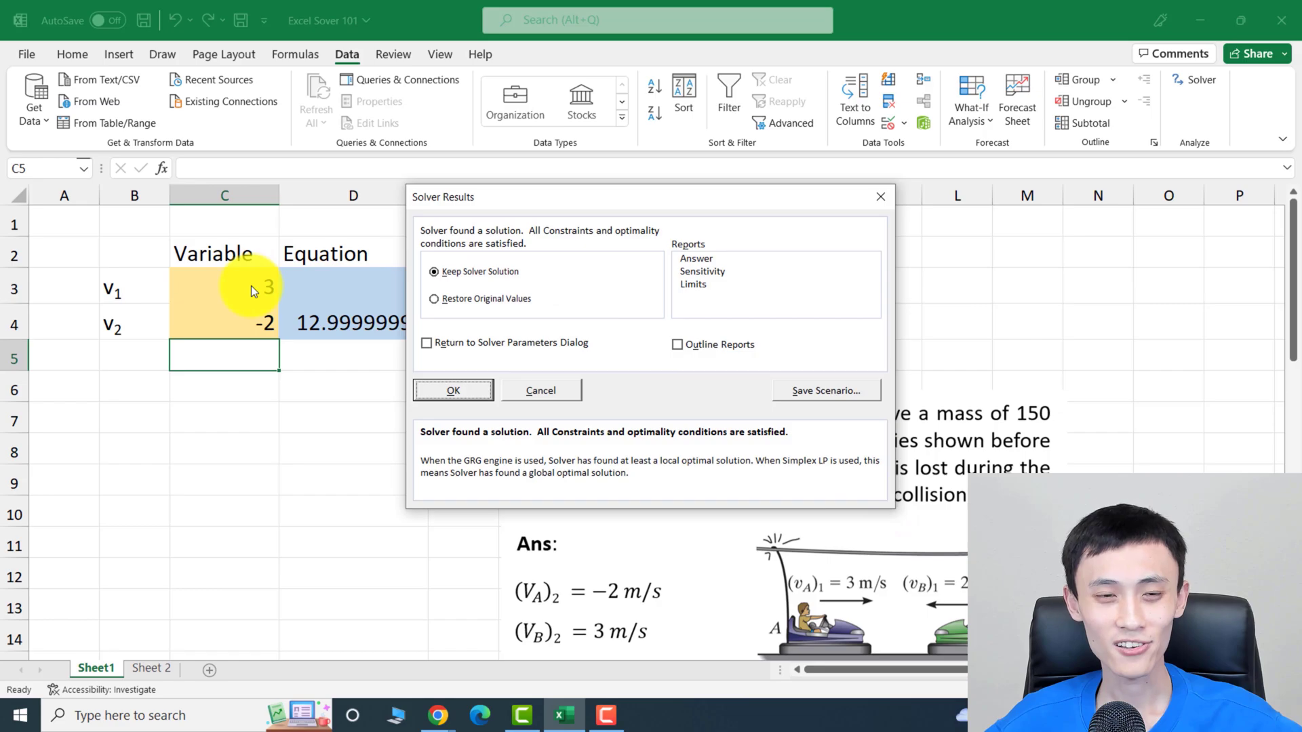
{"action": "left_click", "coordinate": [441, 390]}
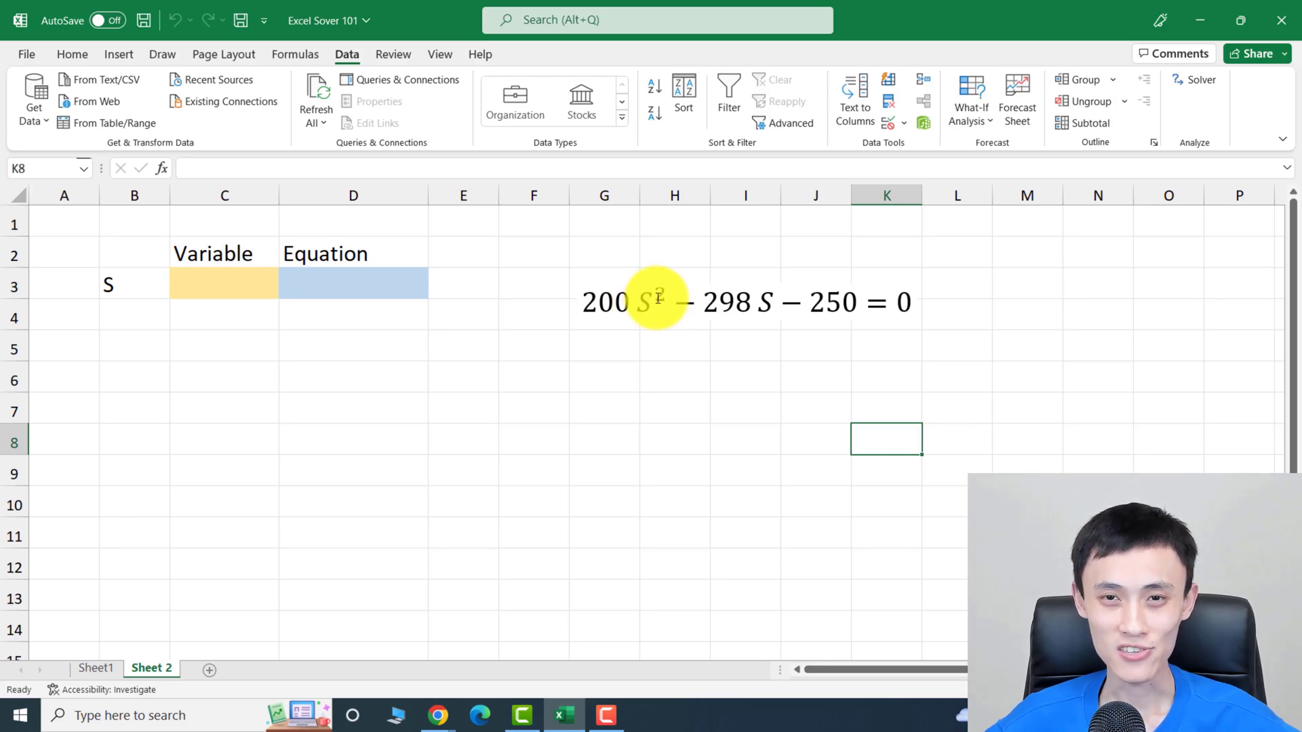
- On Sheet 2, enter the quadratic equation for S in D3 as =200*C3^2-298*C3-250
{"action": "left_click", "coordinate": [348, 277]}
{"action": "type", "text": "=200*"}
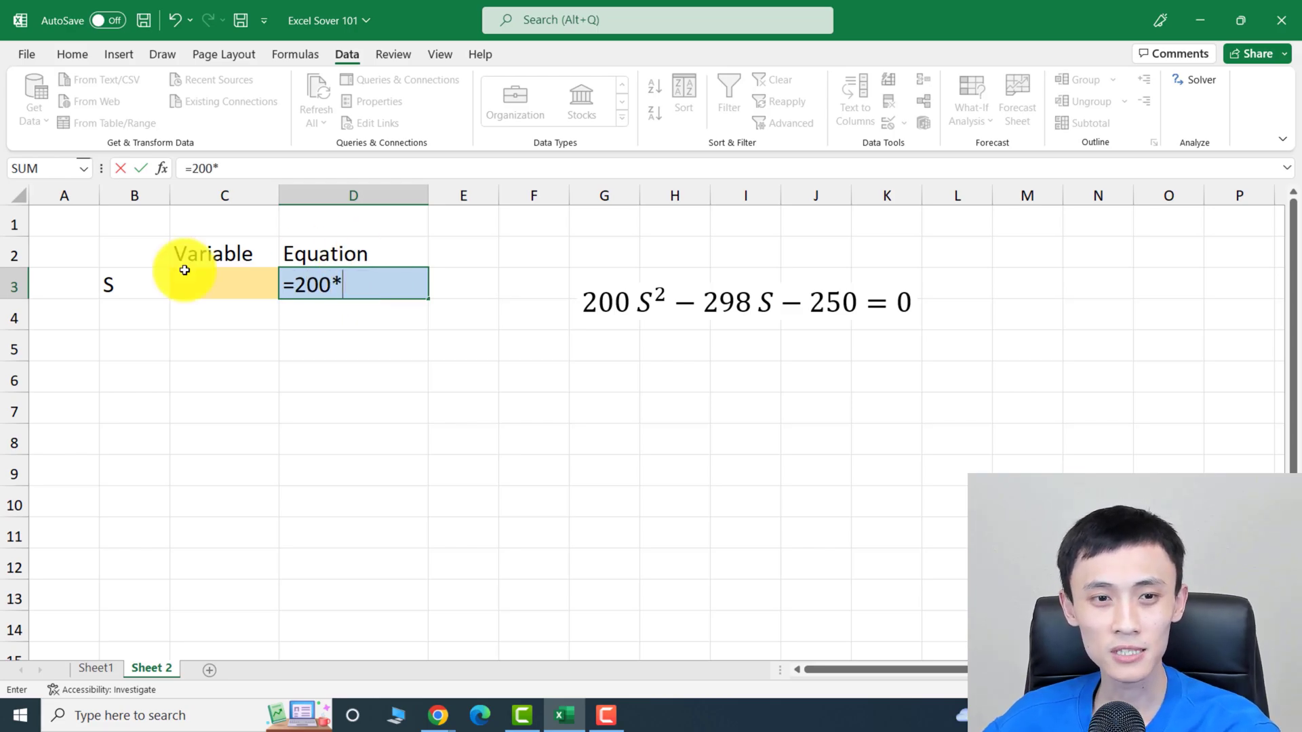
{"action": "left_click", "coordinate": [219, 285]}
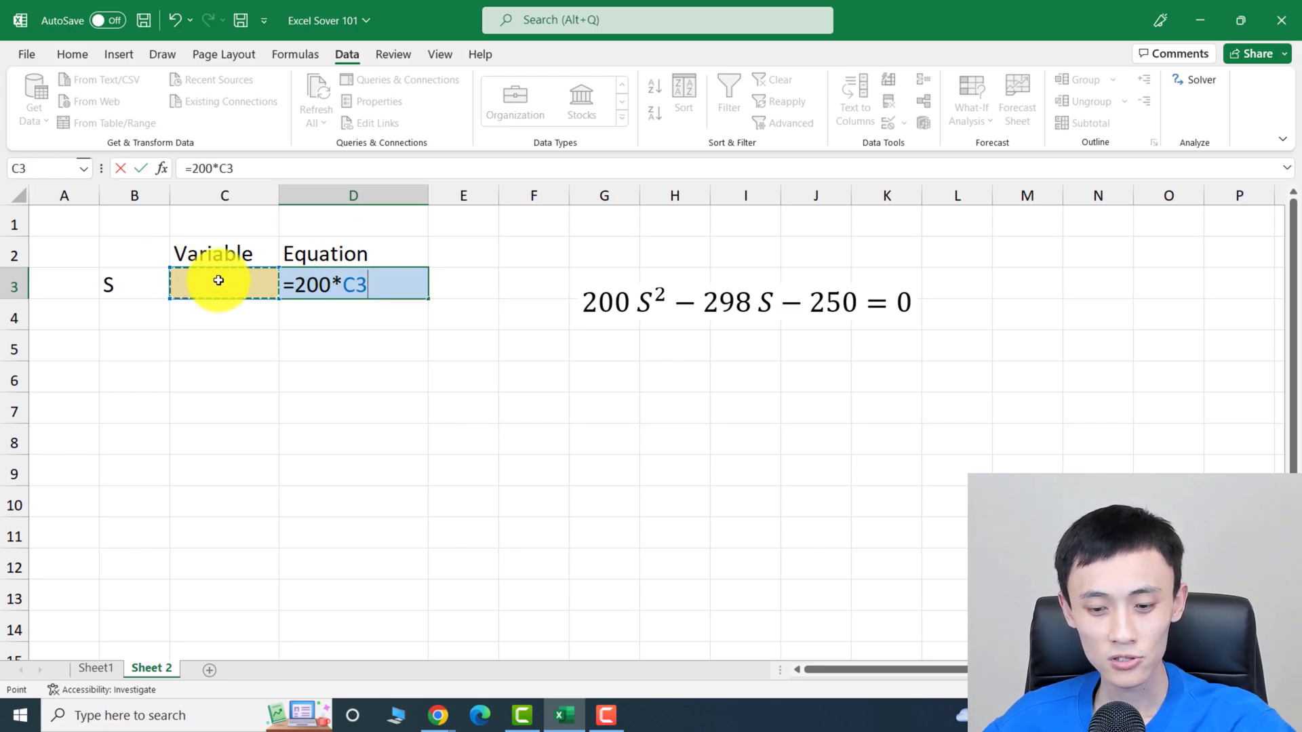
{"action": "type", "text": "^"}
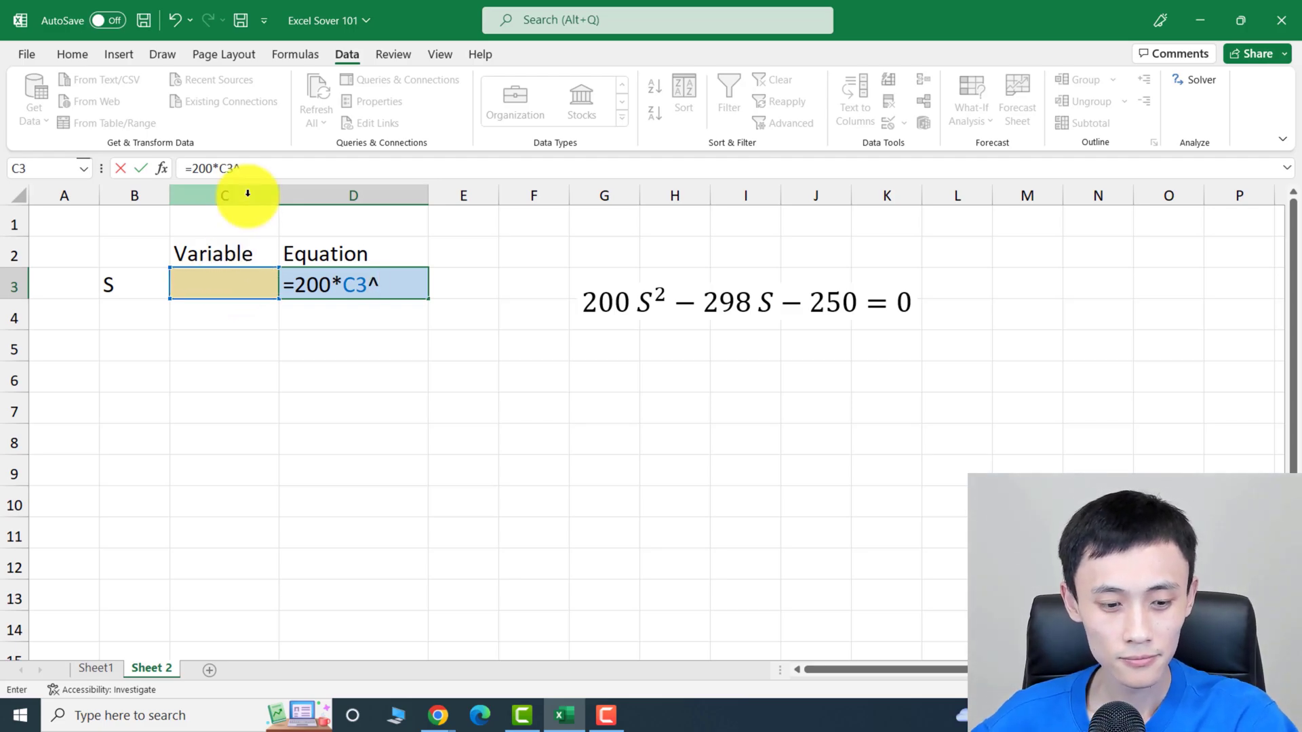
{"action": "type", "text": "2-"}
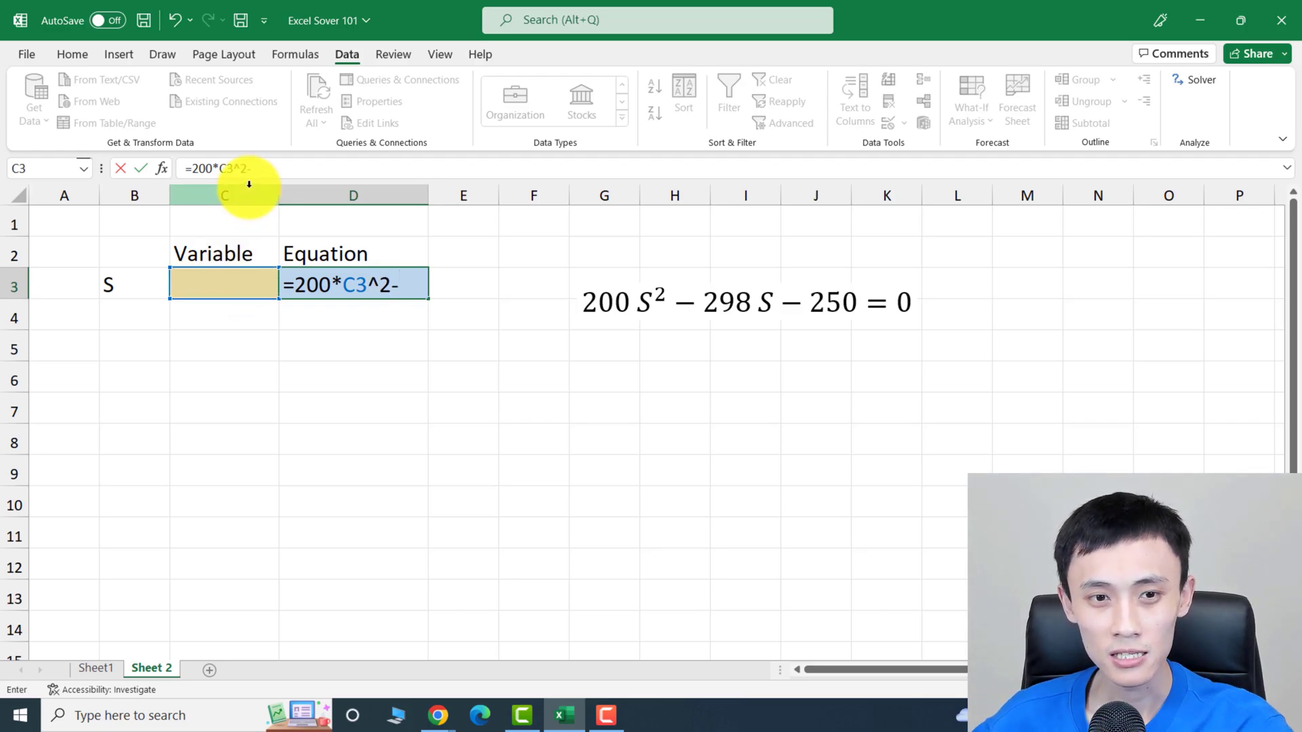
{"action": "type", "text": "298*"}
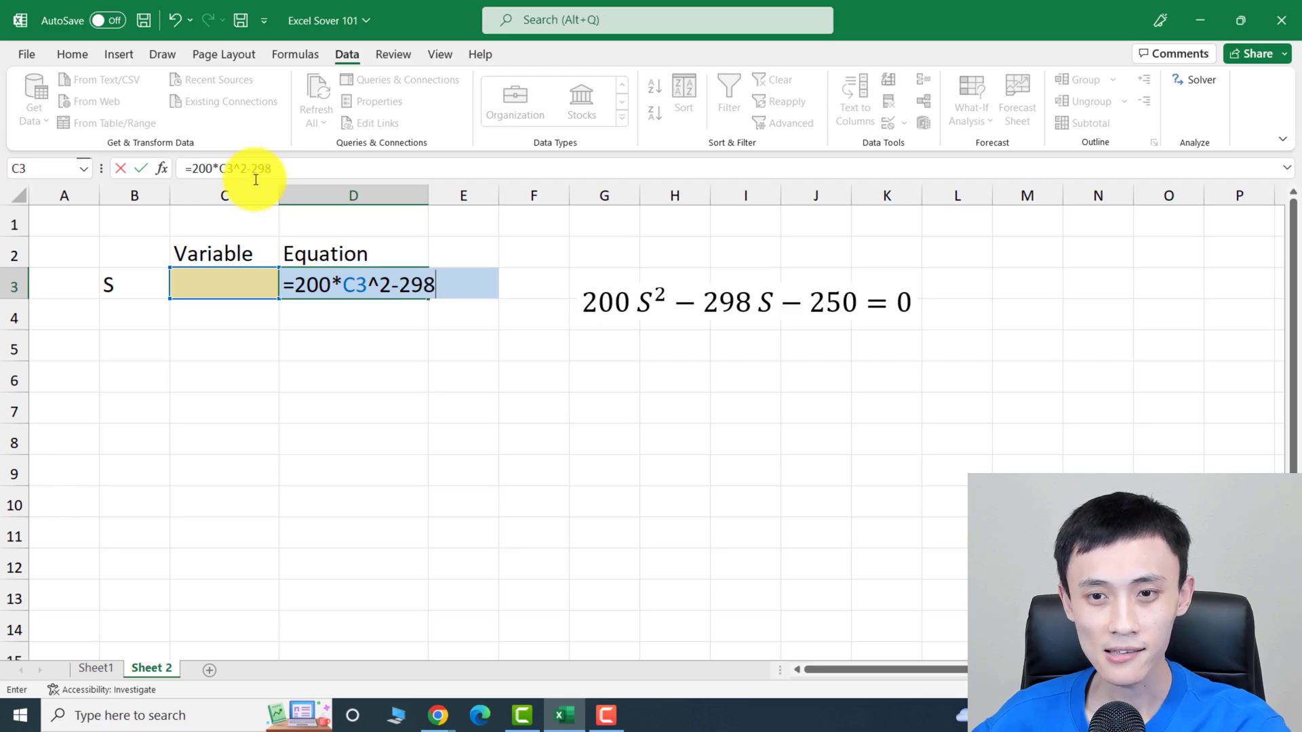
{"action": "left_click", "coordinate": [223, 286]}
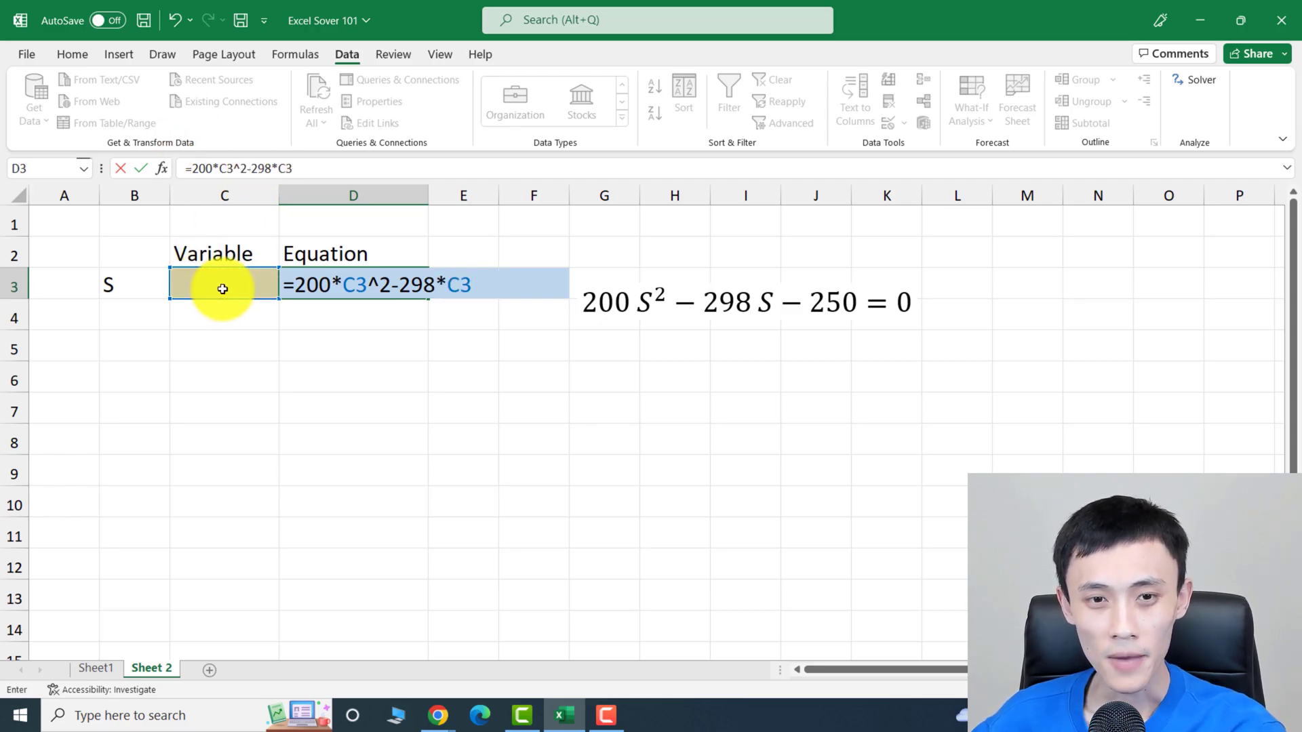
{"action": "type", "text": "-250"}
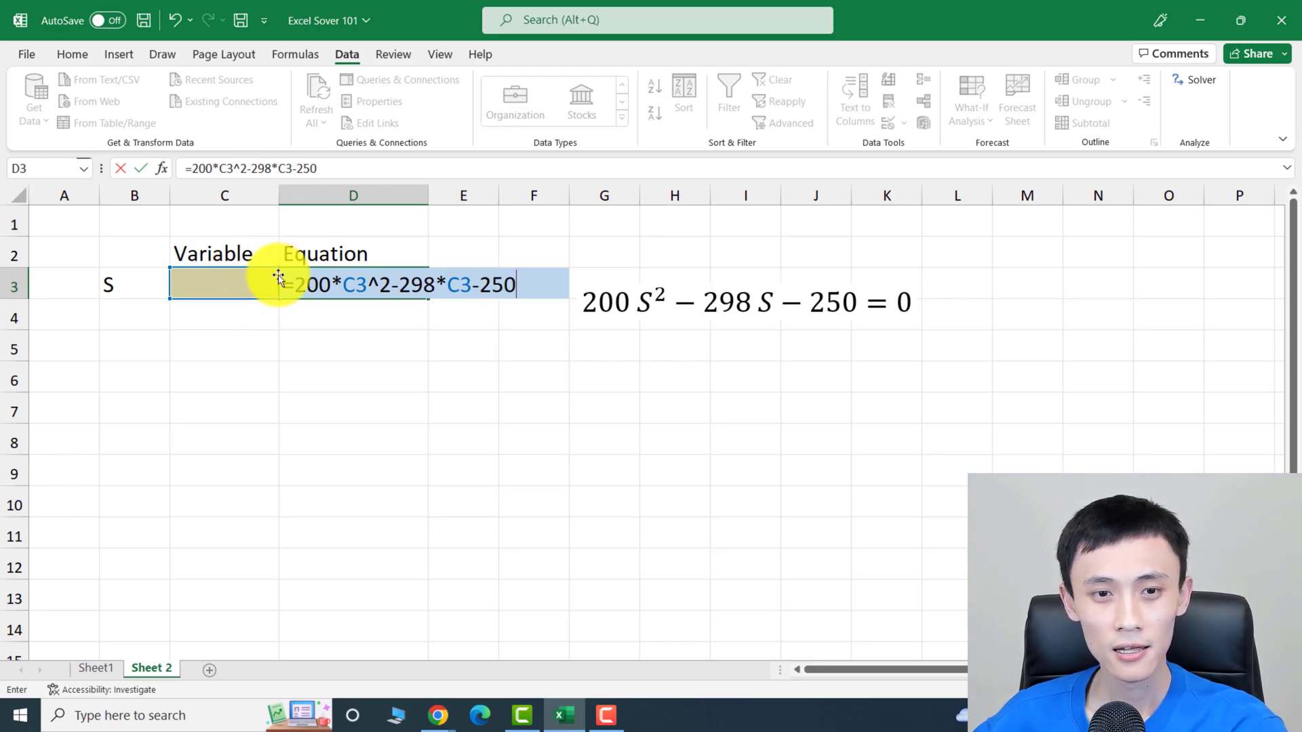
{"action": "key", "text": "Return"}
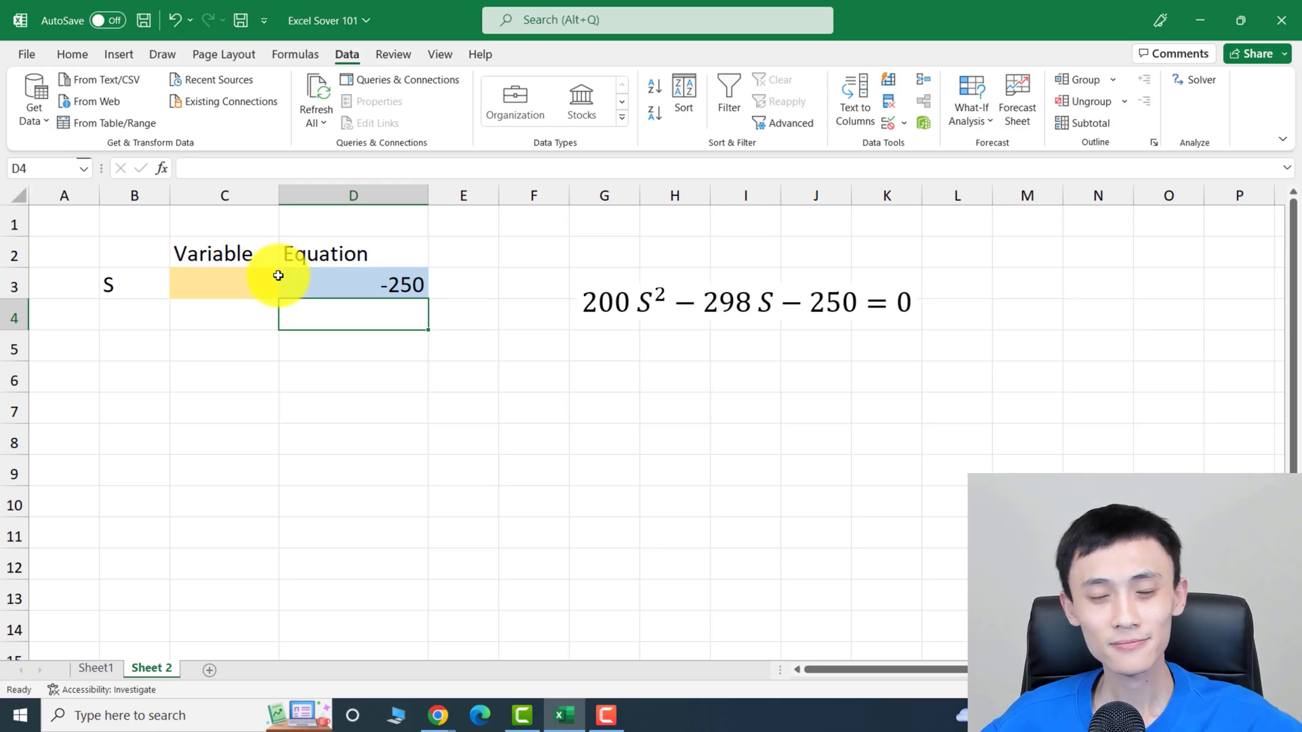
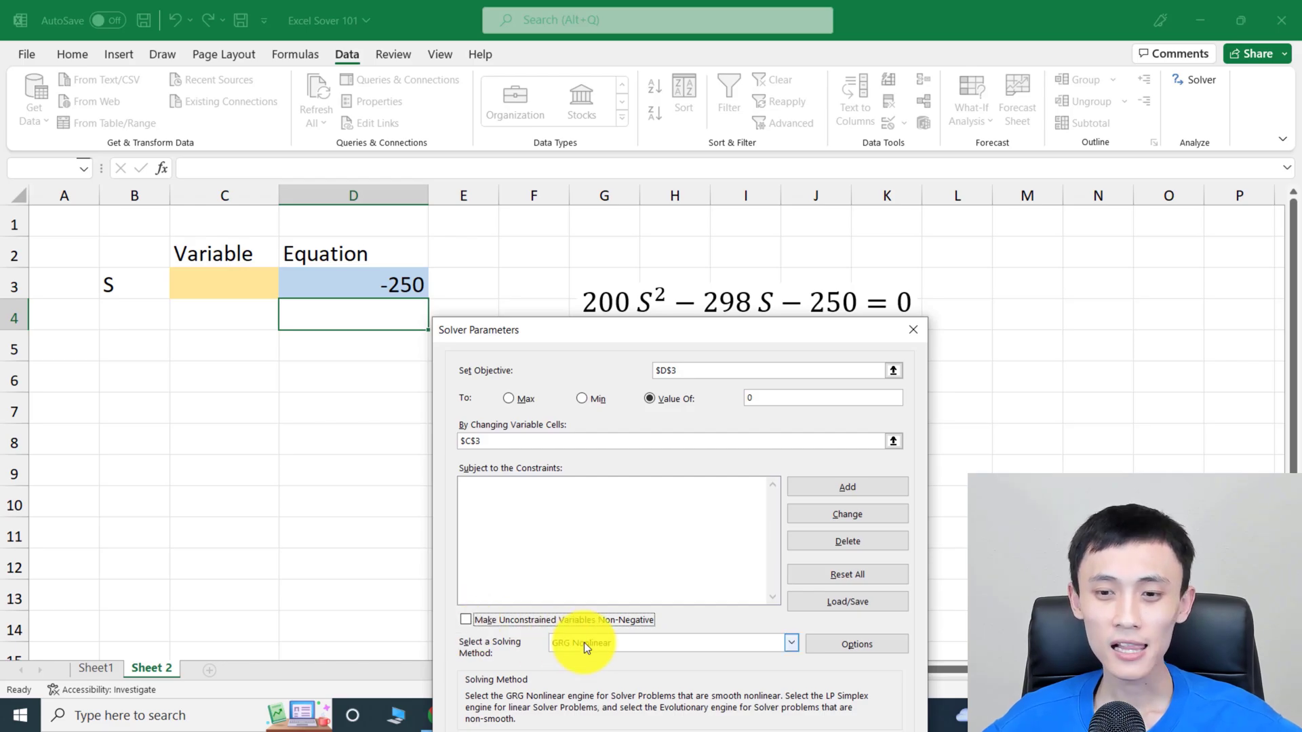
- Run Solver with GRG Nonlinear to bring D3 to a value of 0 by changing C3, and keep the solution
{"action": "left_click_drag", "start_coordinate": [705, 330], "coordinate": [763, 100]}
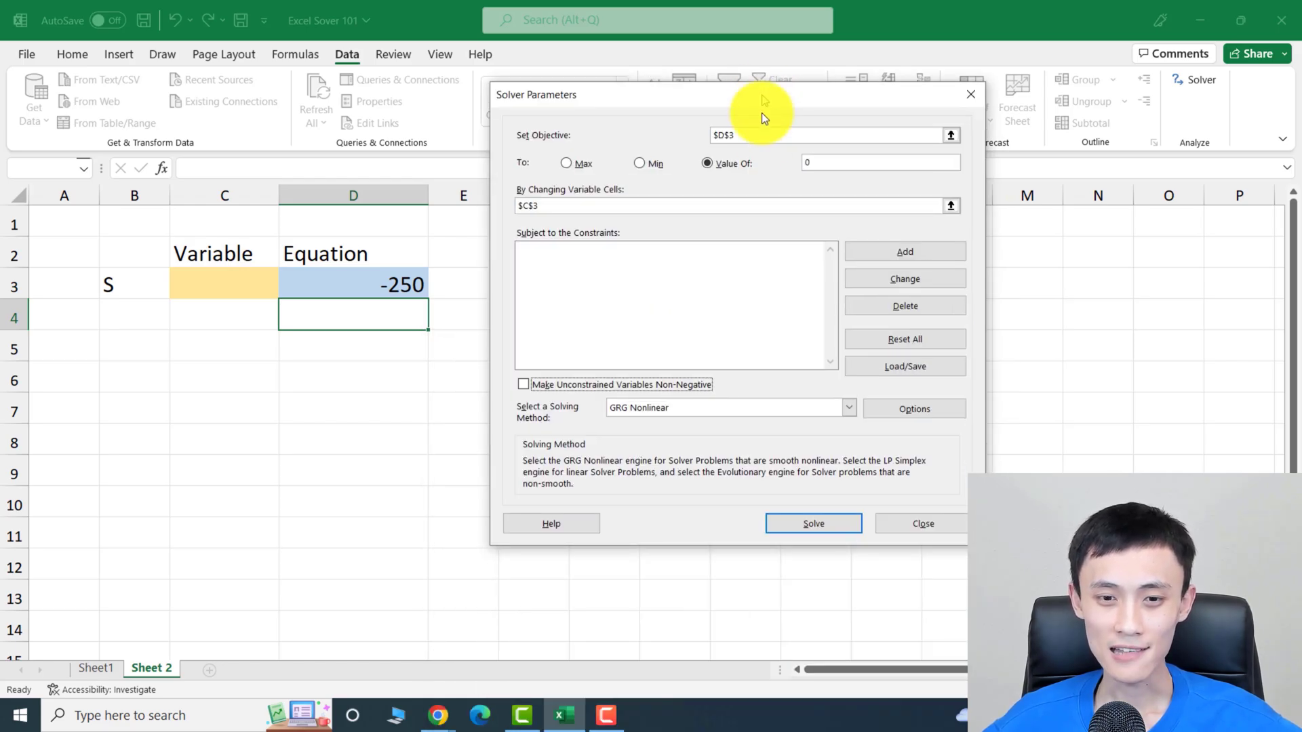
{"action": "left_click", "coordinate": [785, 524]}
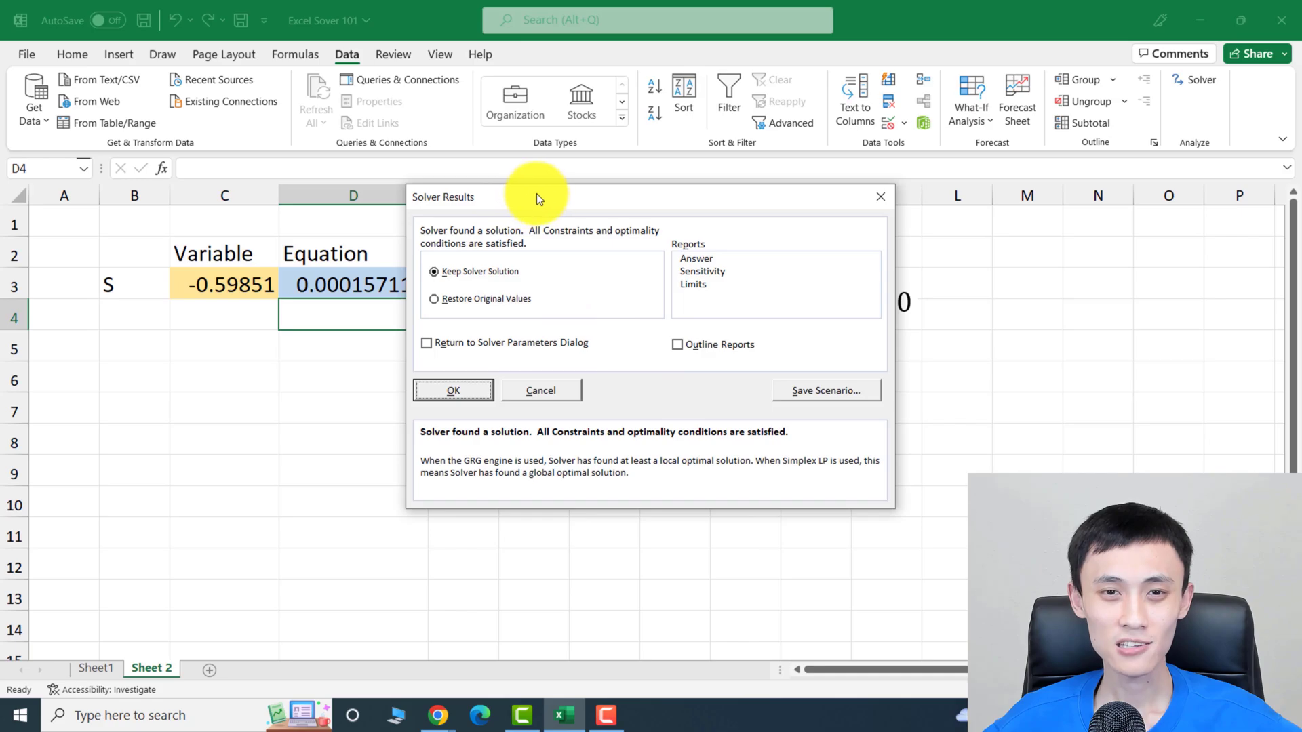
{"action": "left_click_drag", "start_coordinate": [536, 193], "coordinate": [621, 349]}
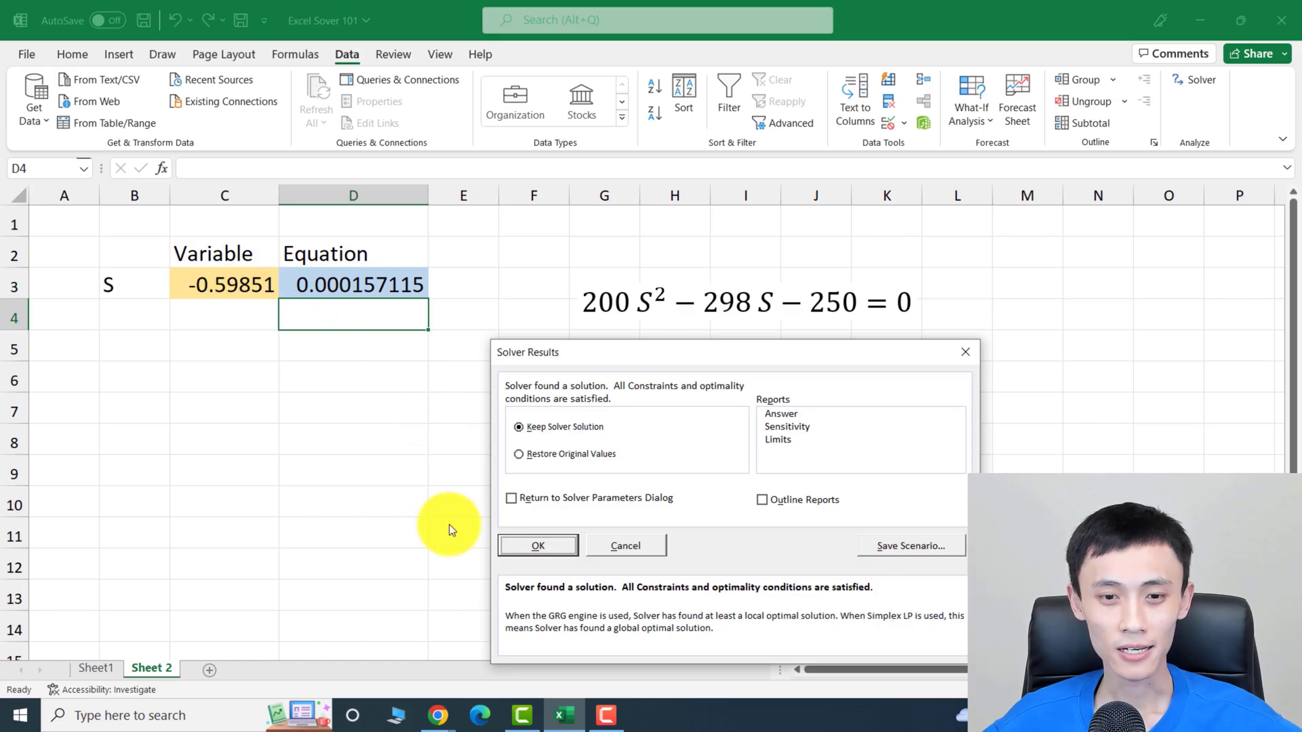
{"action": "left_click", "coordinate": [528, 551]}
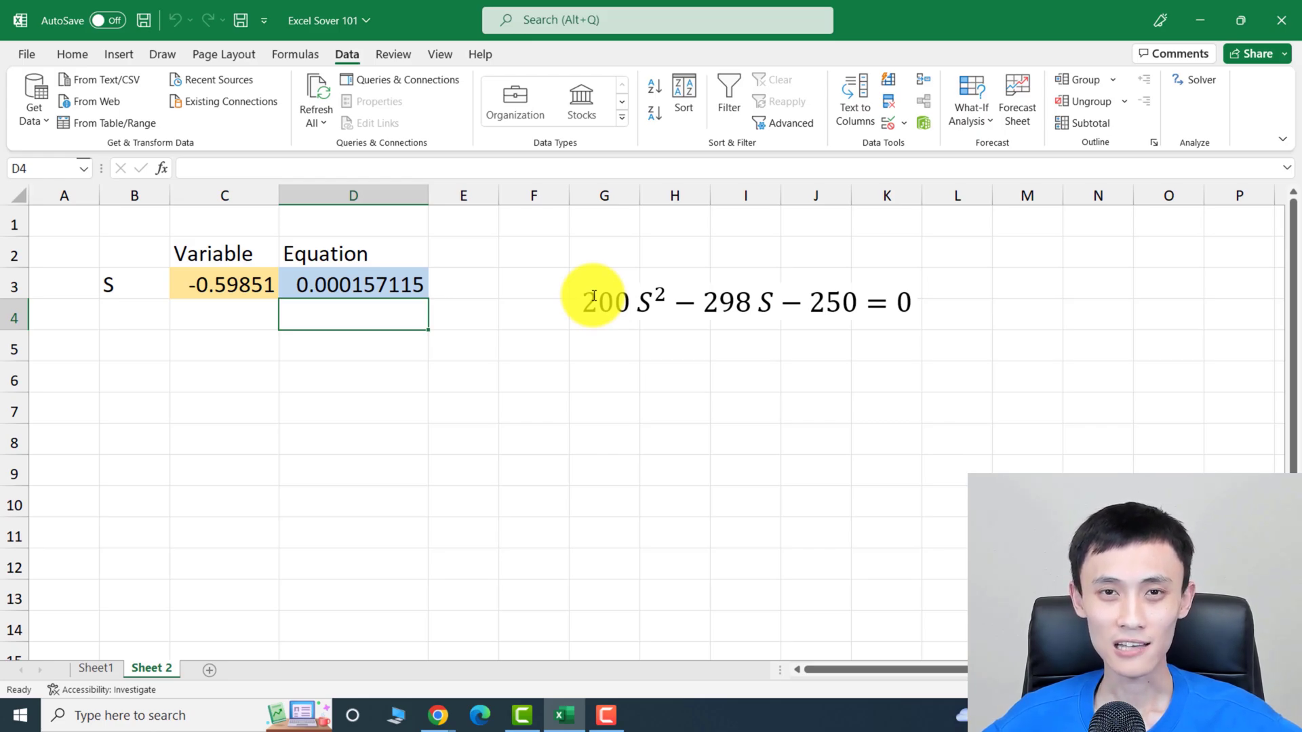
- Enter 6 in C3 as the initial guess for S, solve again with the same Solver parameters and keep the solution
{"action": "left_click", "coordinate": [208, 288]}
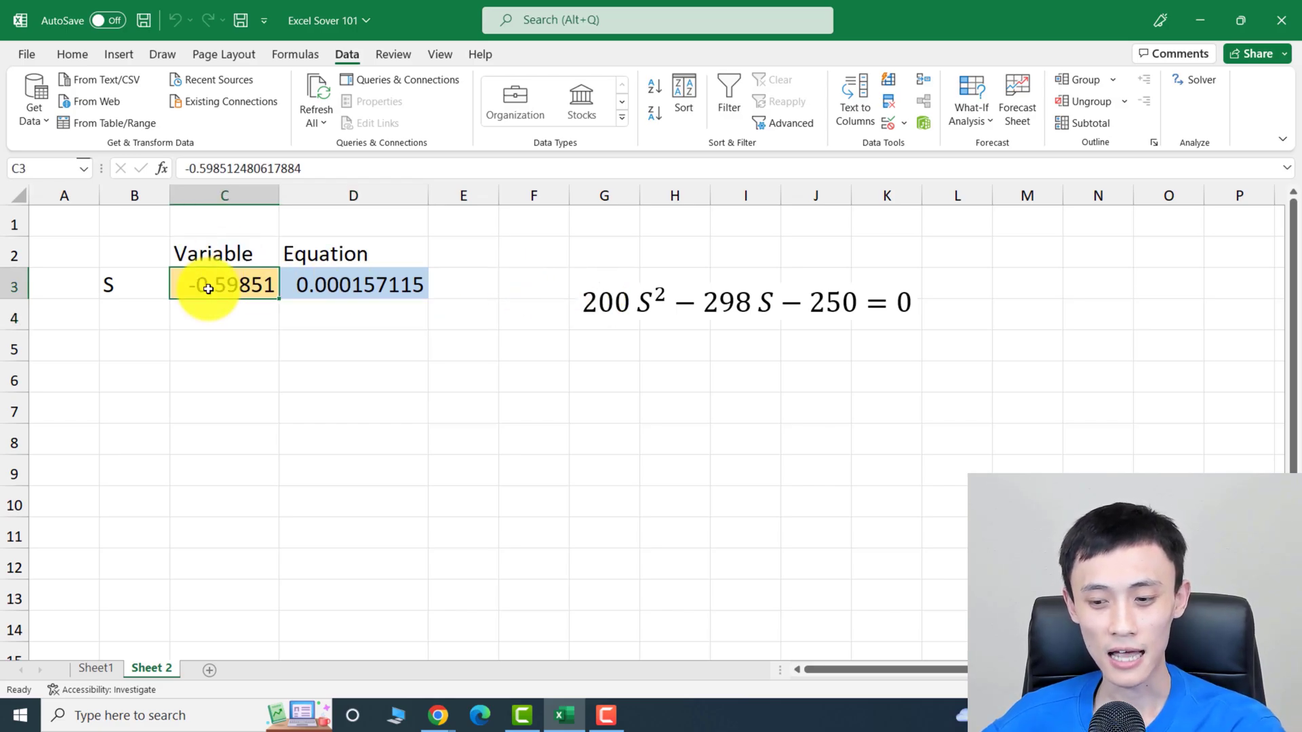
{"action": "type", "text": "6"}
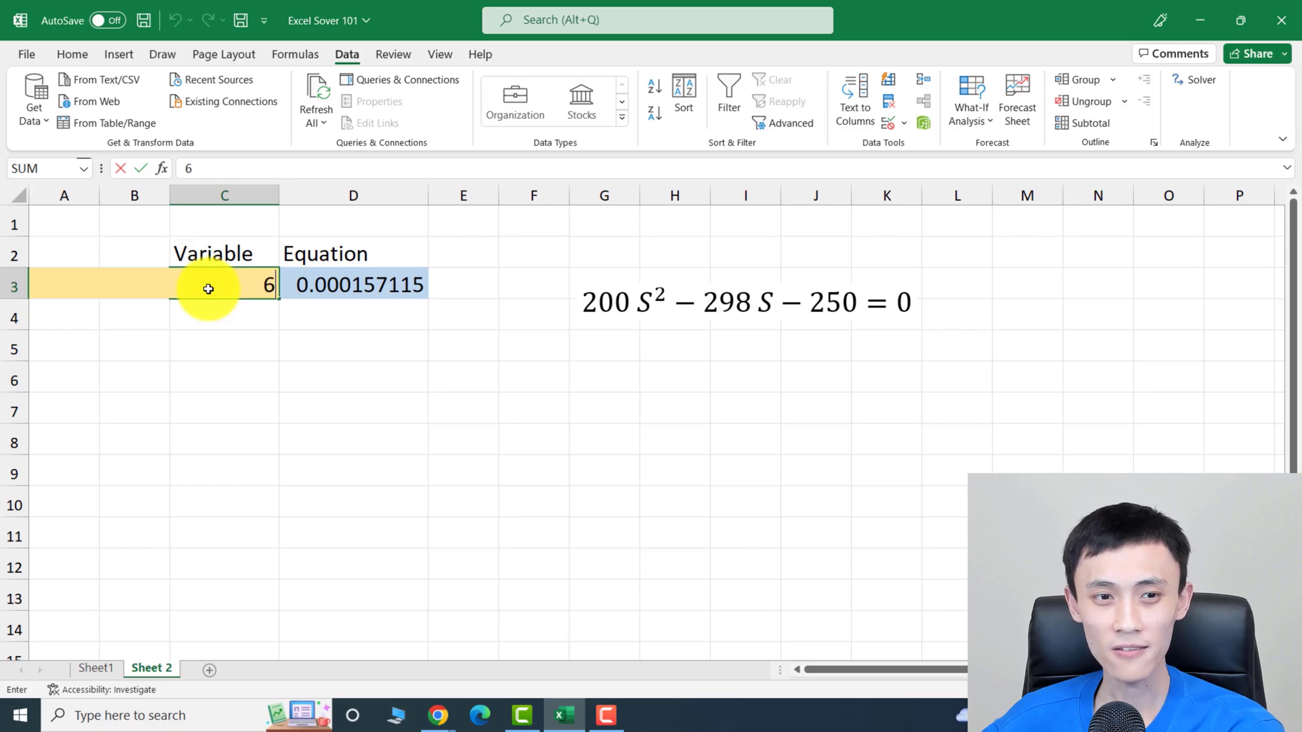
{"action": "key", "text": "Return"}
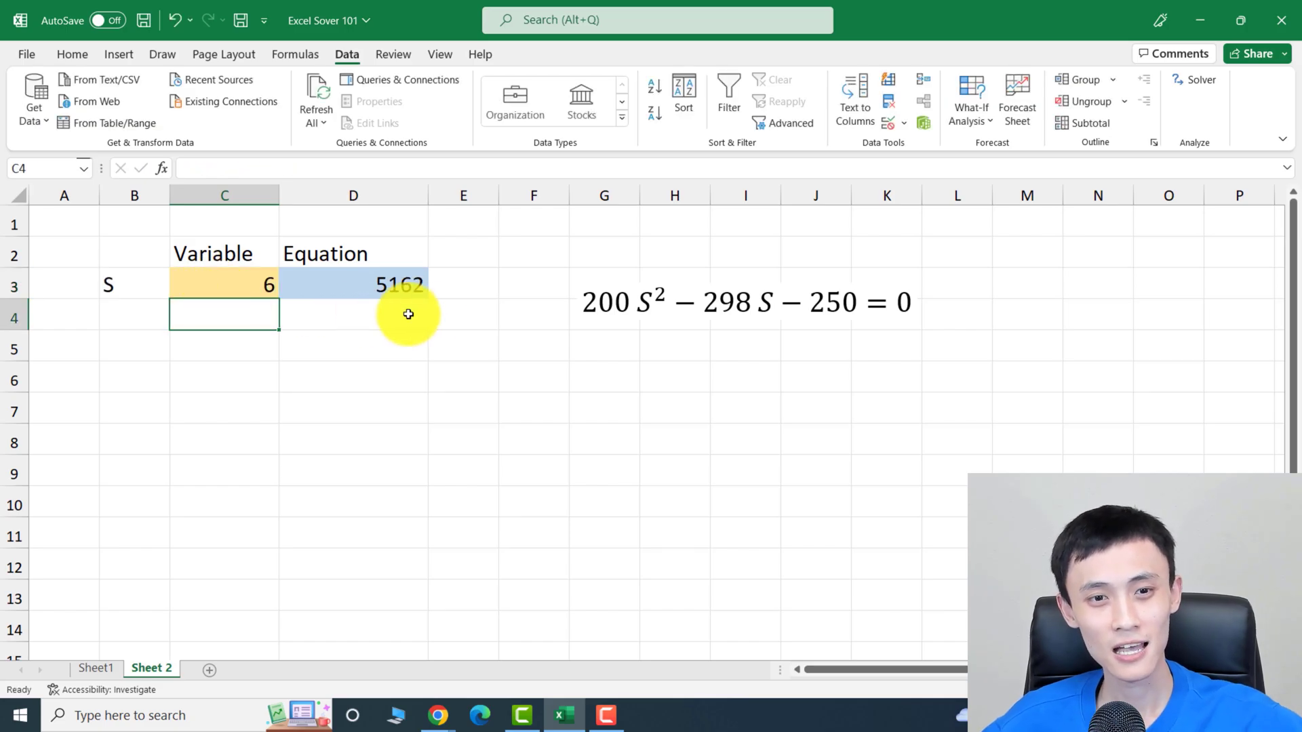
{"action": "left_click", "coordinate": [1186, 84]}
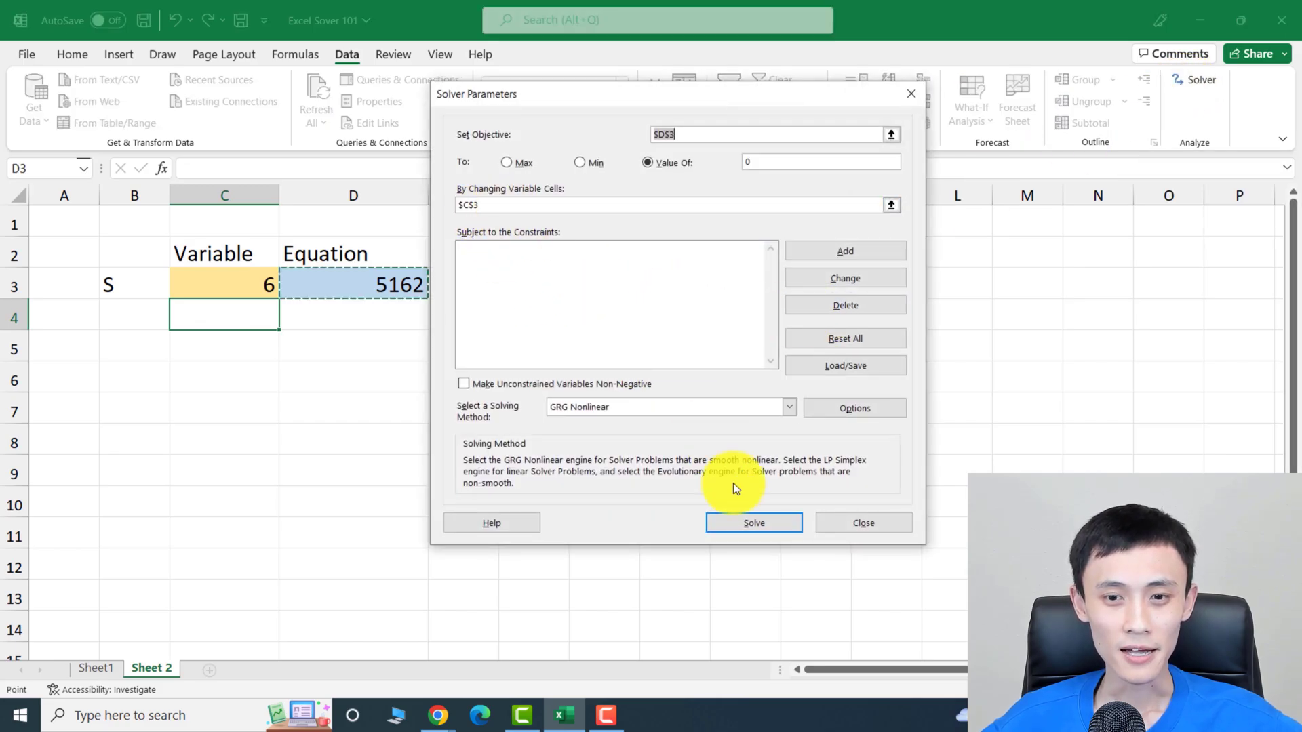
{"action": "left_click", "coordinate": [747, 520]}
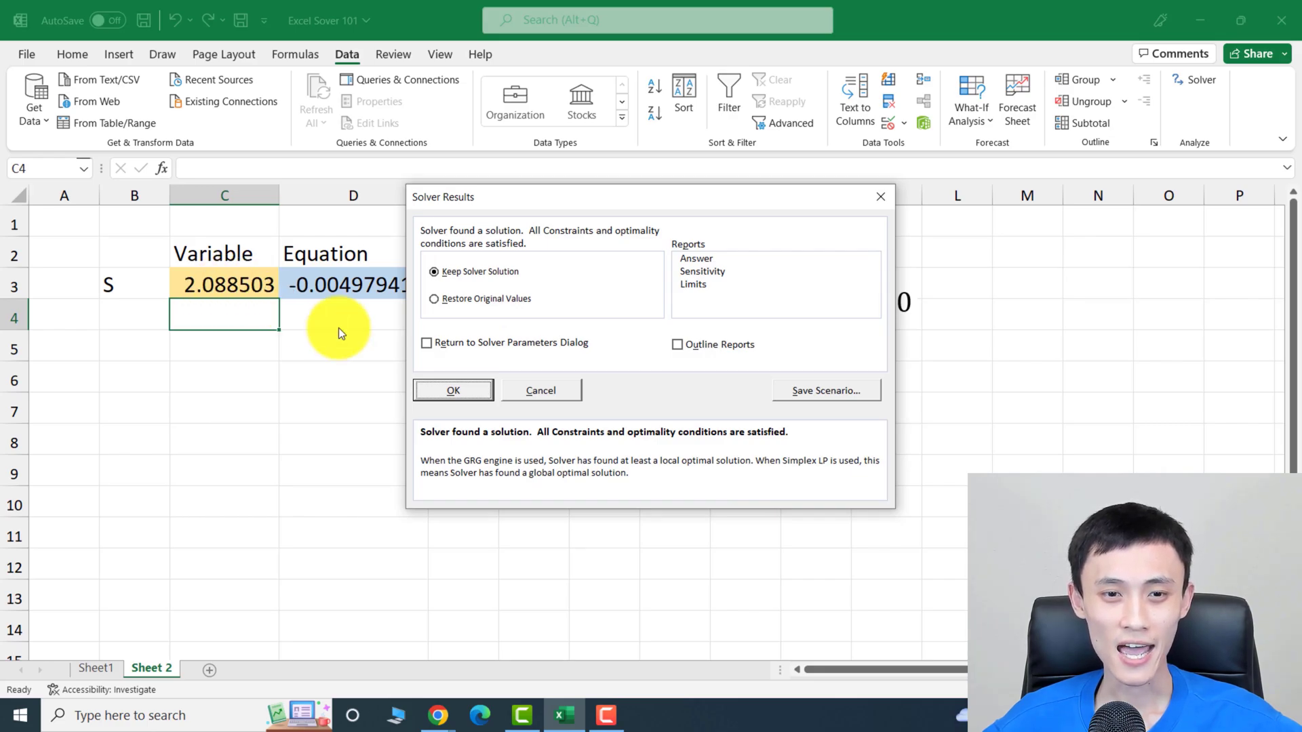
{"action": "left_click", "coordinate": [448, 391]}
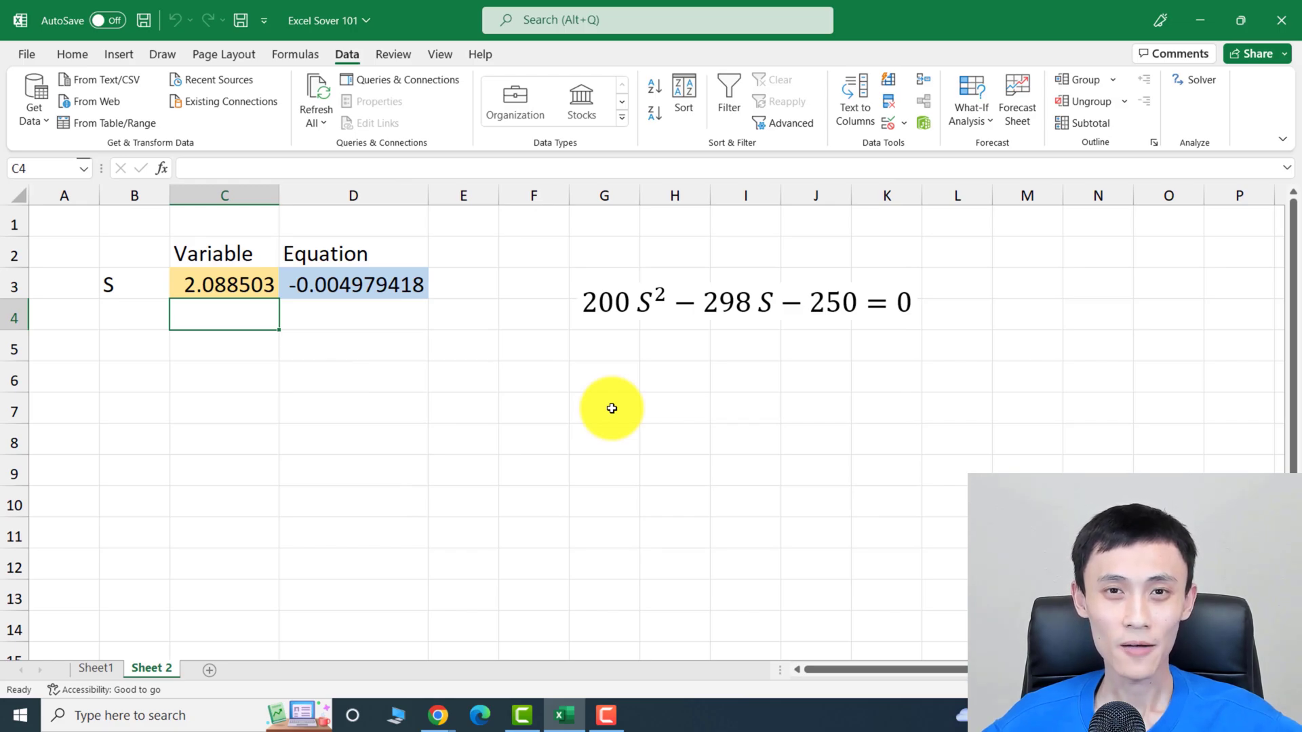
- Reopen the Solver parameters to review the settings for the quadratic equation
{"action": "left_click", "coordinate": [1203, 79]}
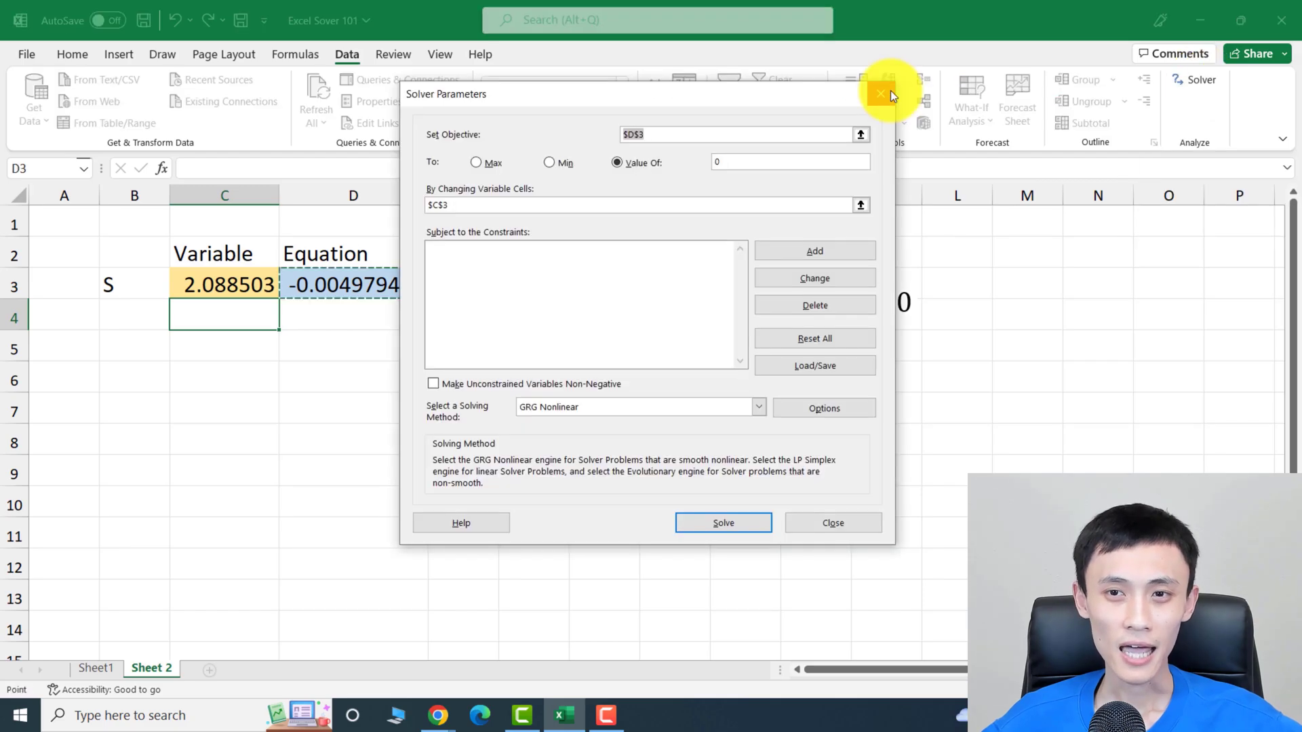